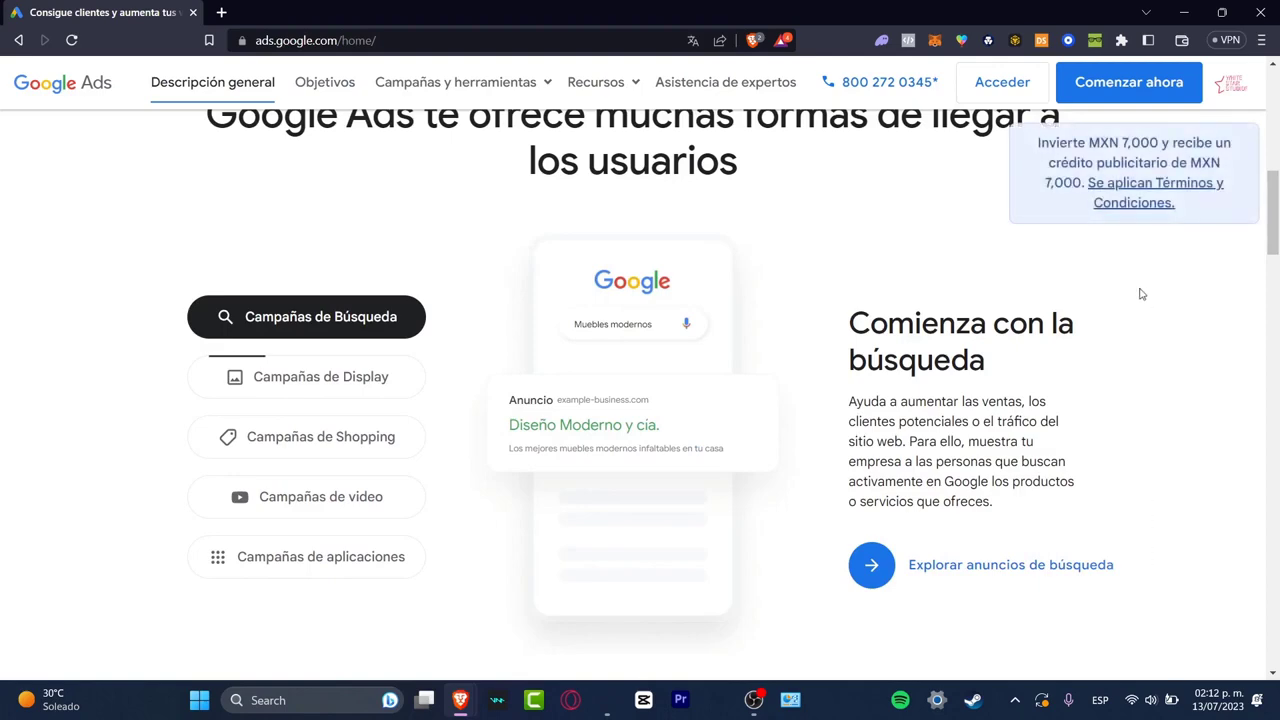
Switch the Google Ads home page's region and language to English
scroll(1140, 378, "down", 15)
scroll(1139, 382, "down", 10)
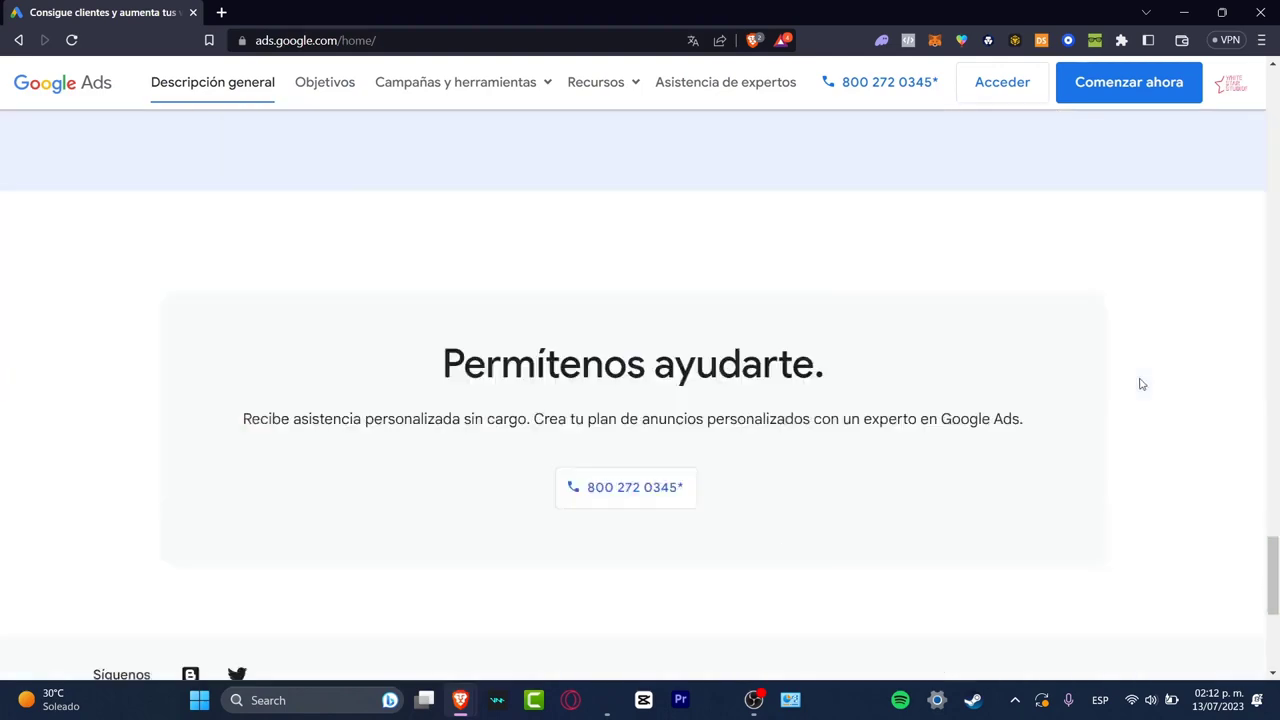
scroll(886, 306, "down", 4)
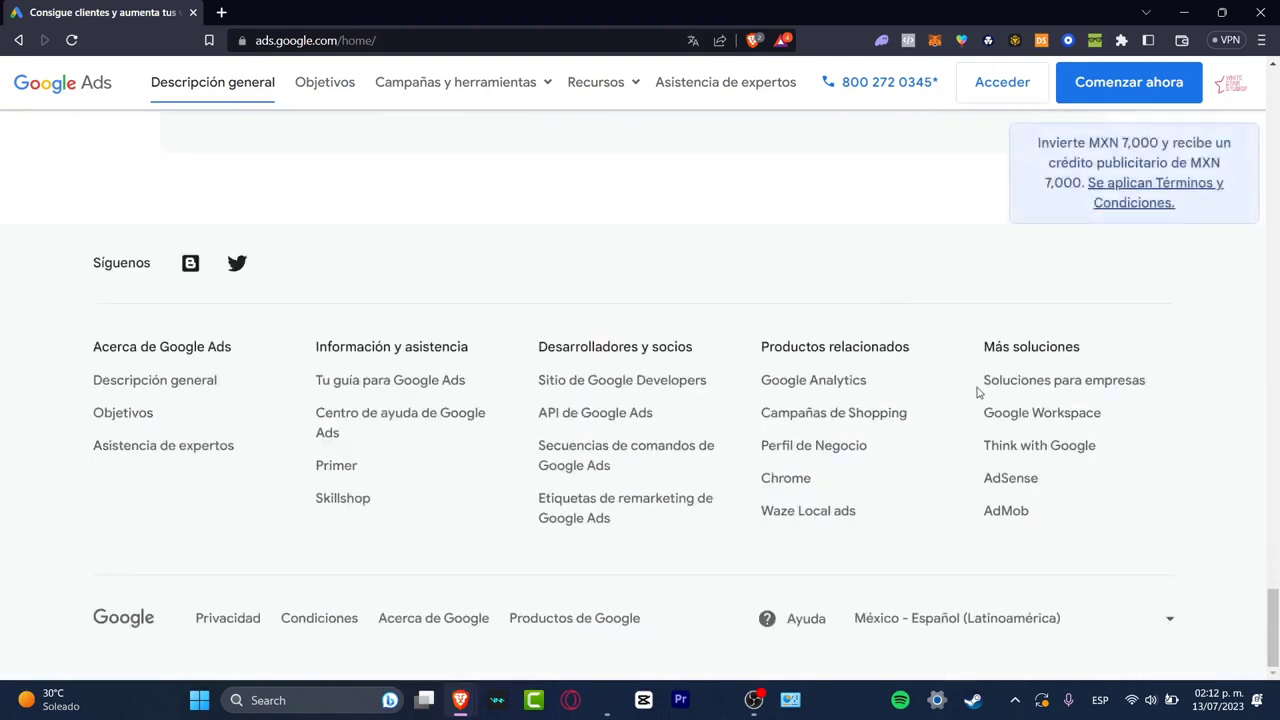
left_click(1006, 624)
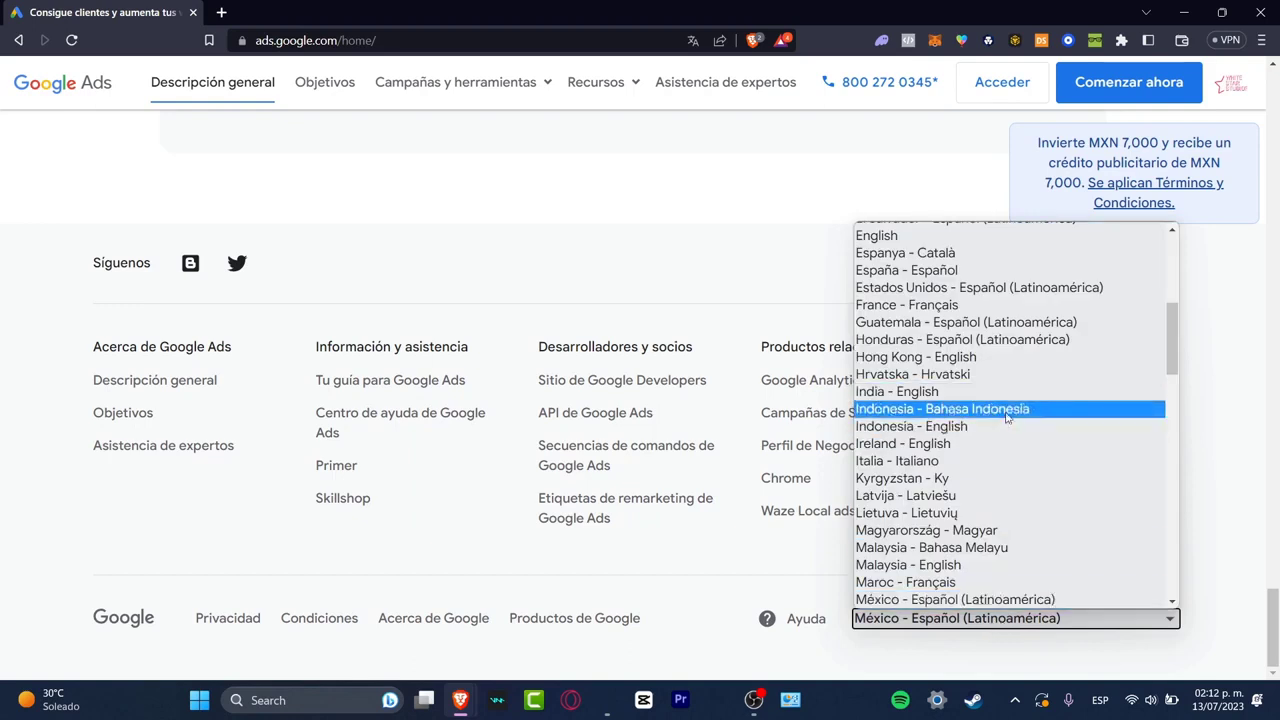
left_click(942, 237)
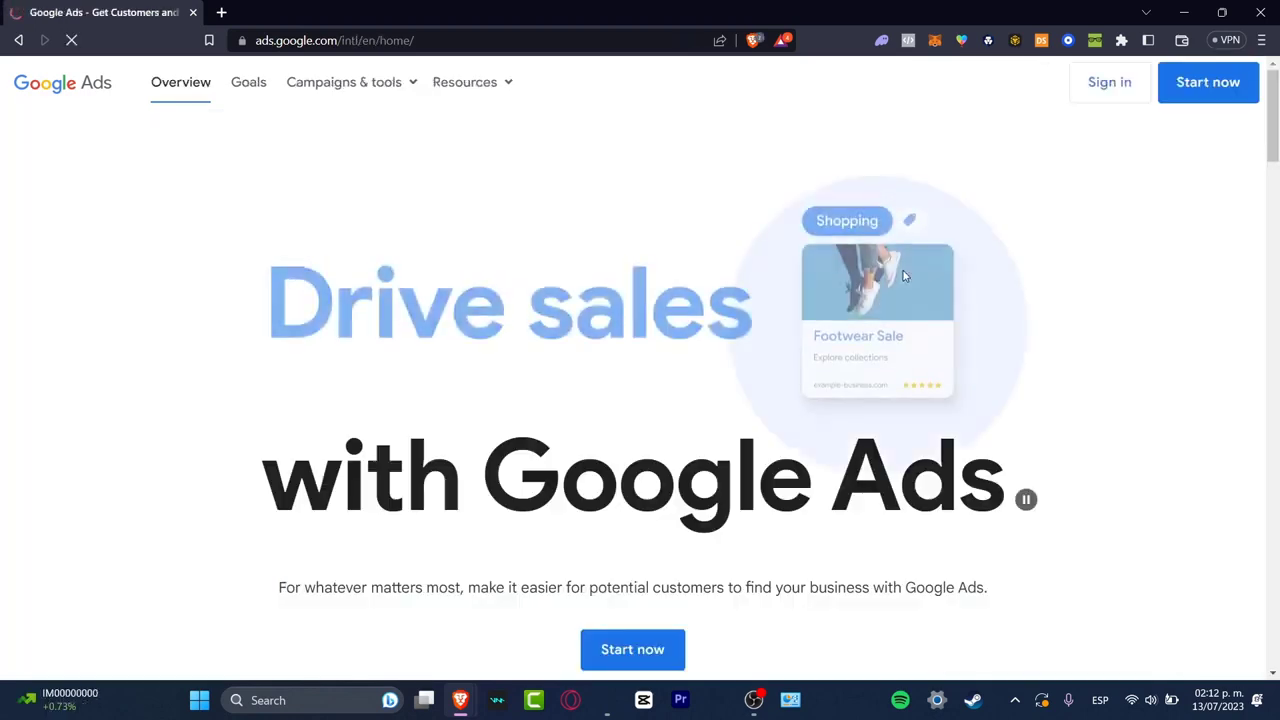
Start with Google Ads from the English home page to reach the account's overview
scroll(866, 371, "down", 2)
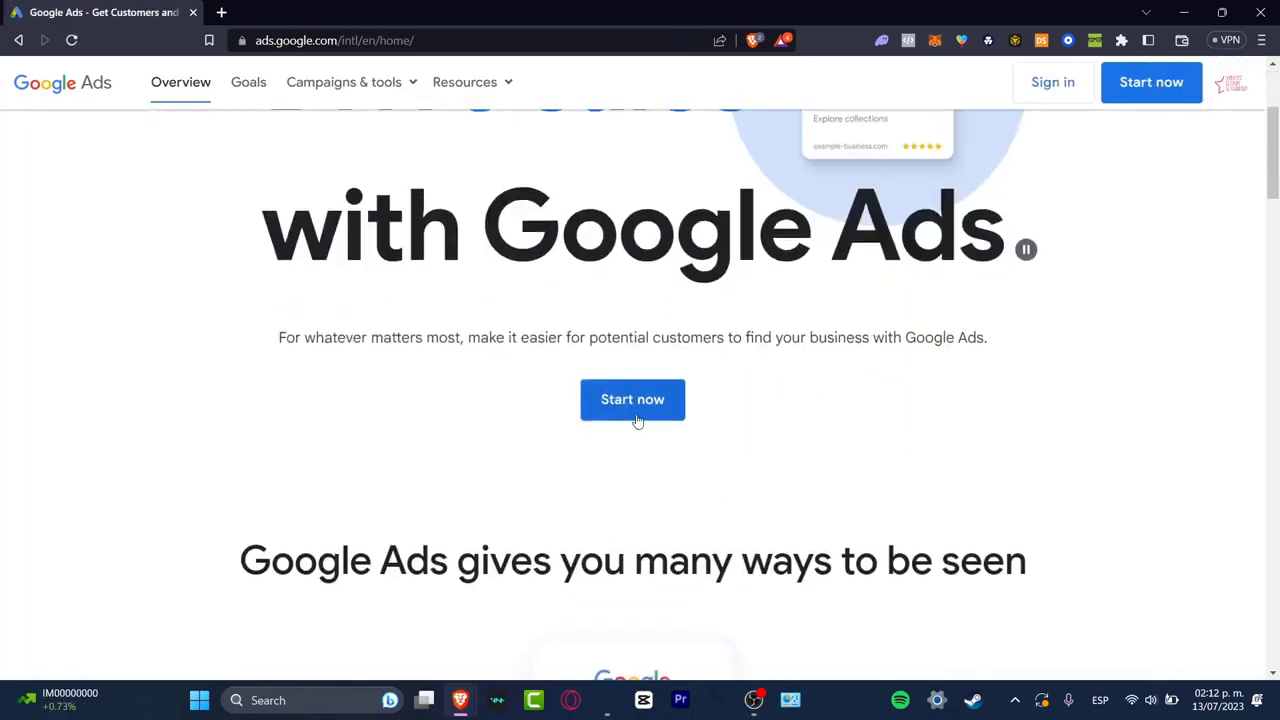
scroll(733, 428, "up", 2)
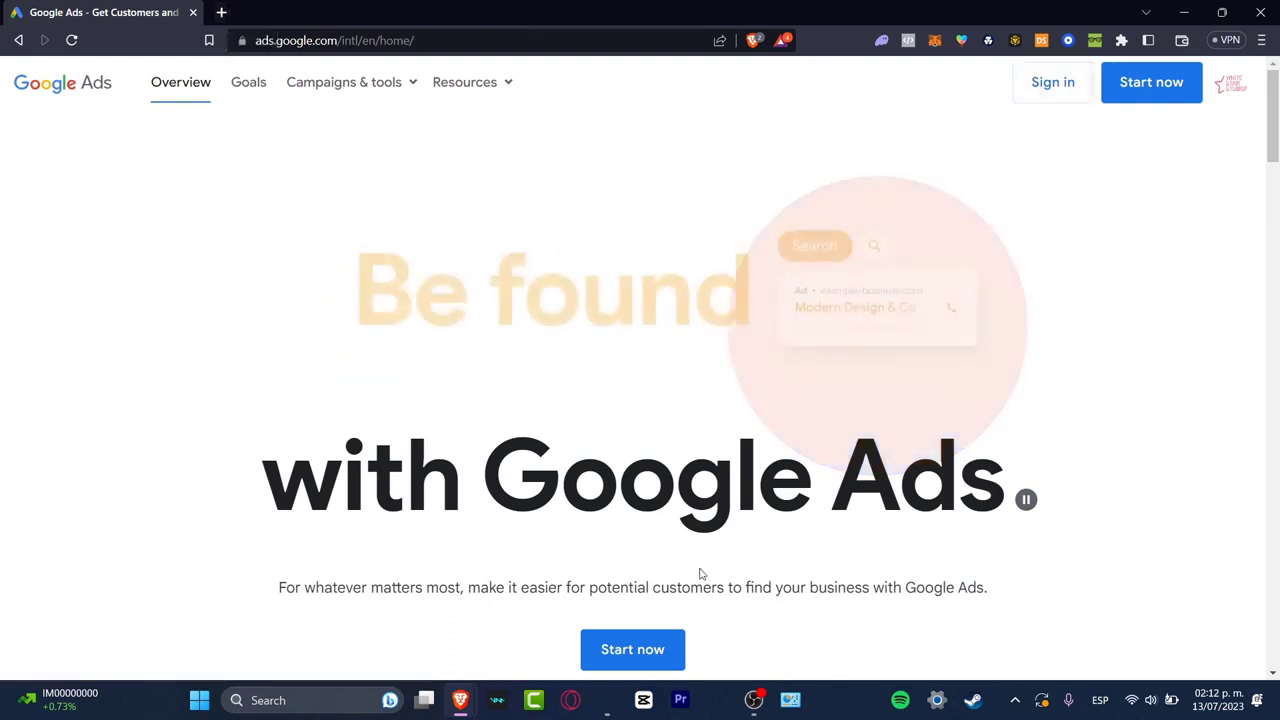
left_click(674, 650)
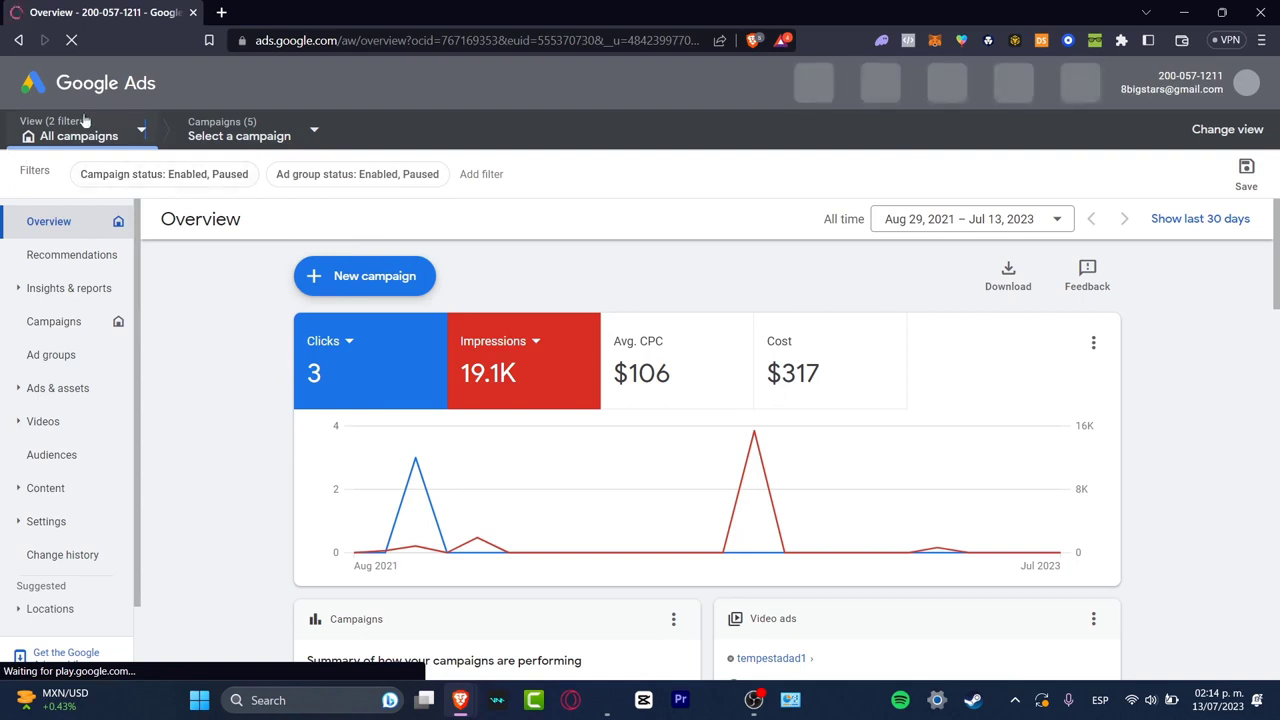
Dismiss the security notice and examine the account overview, including its view choices, performance metric options, billing and campaign summaries
left_click(80, 137)
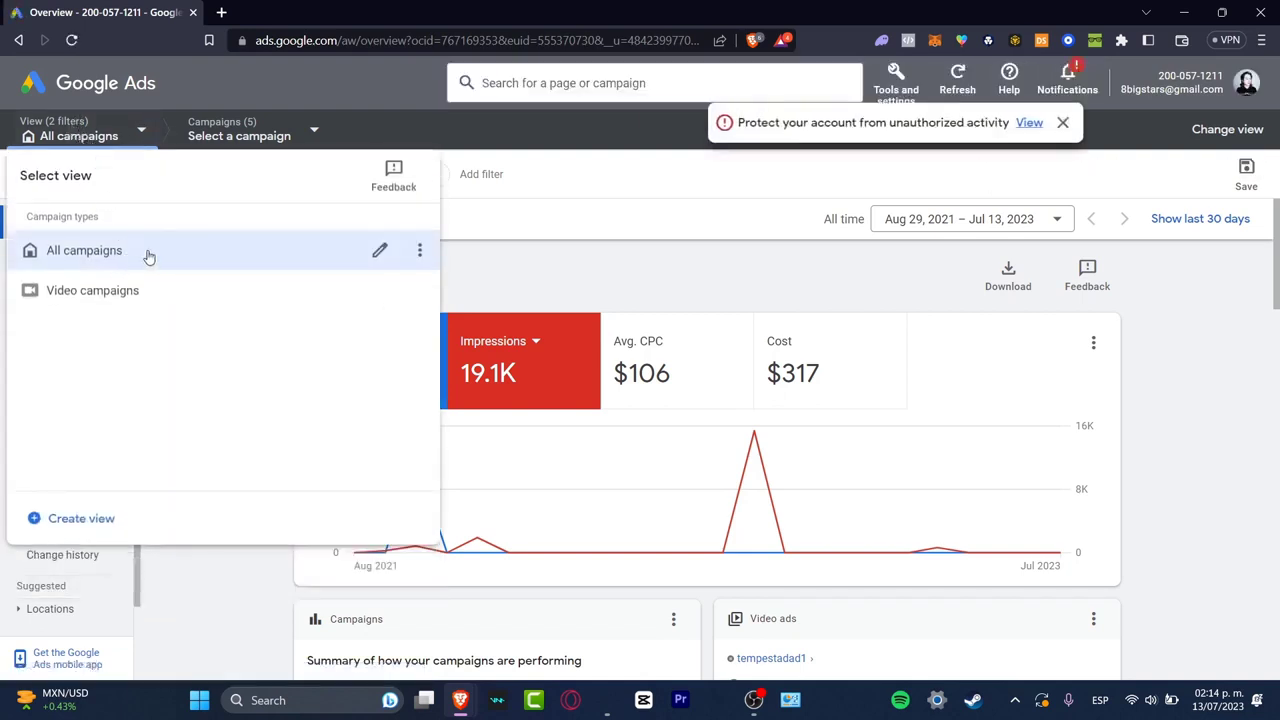
left_click(570, 208)
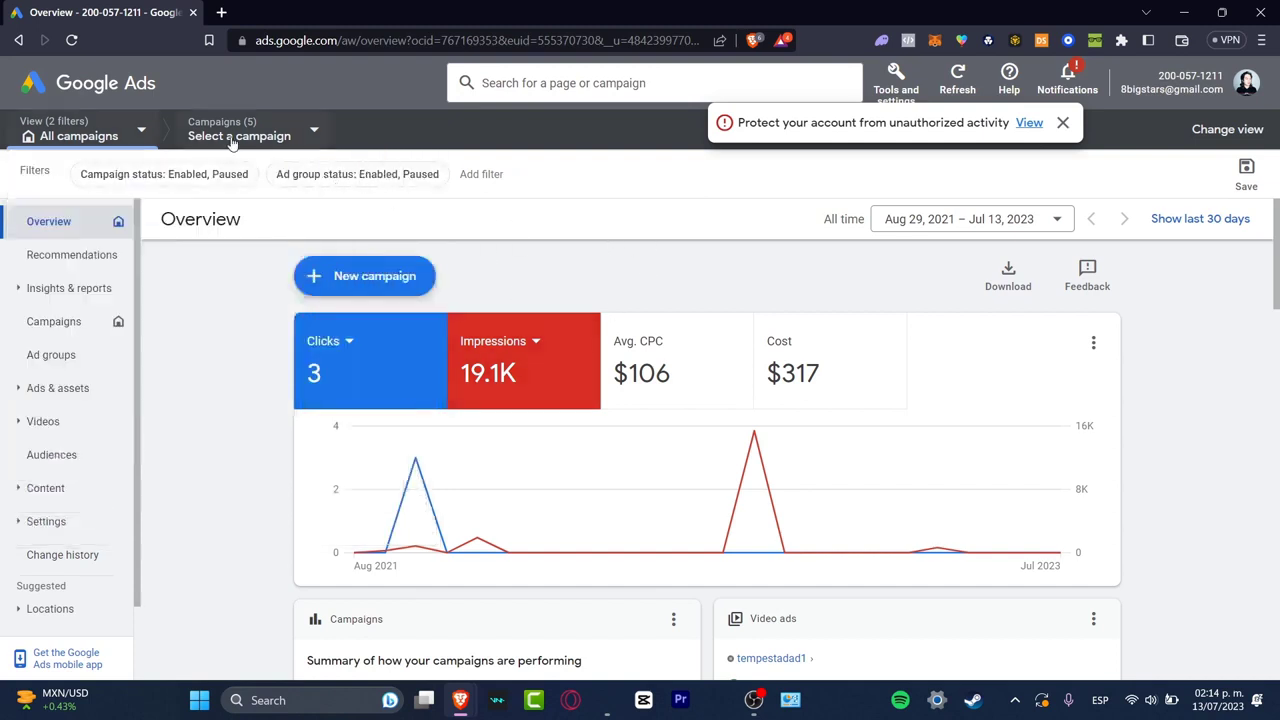
left_click(1063, 123)
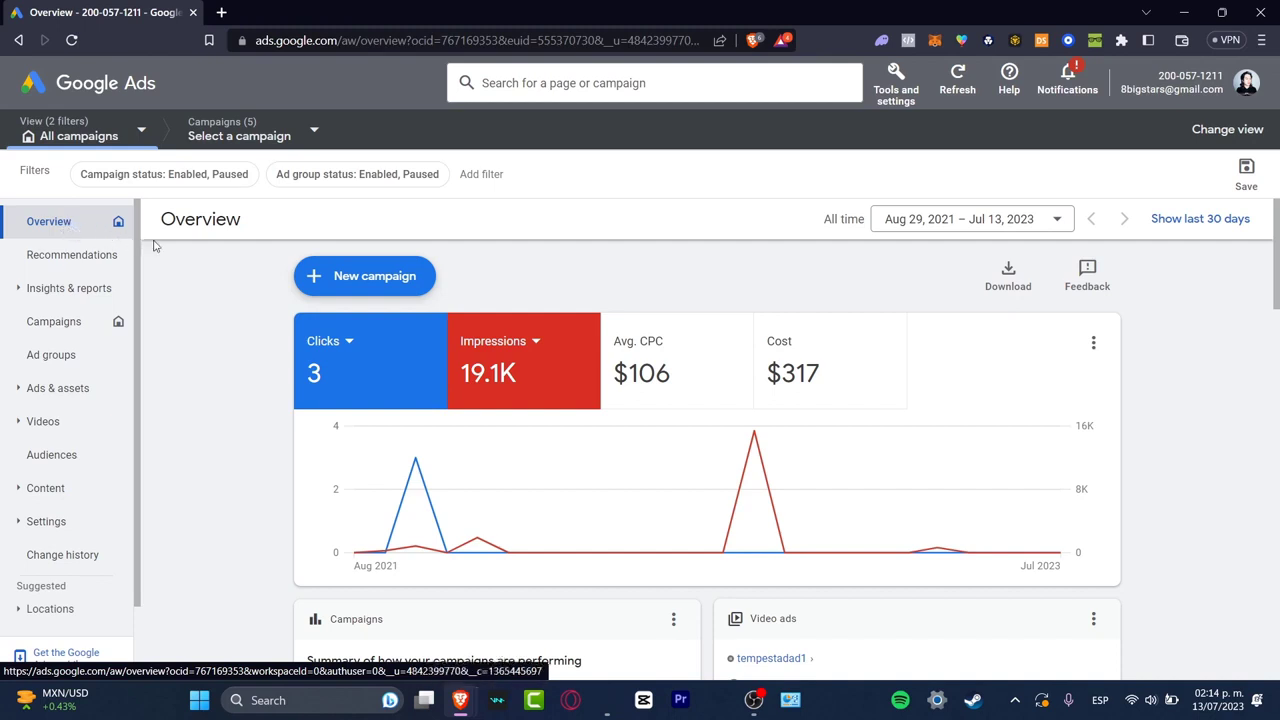
left_click(351, 343)
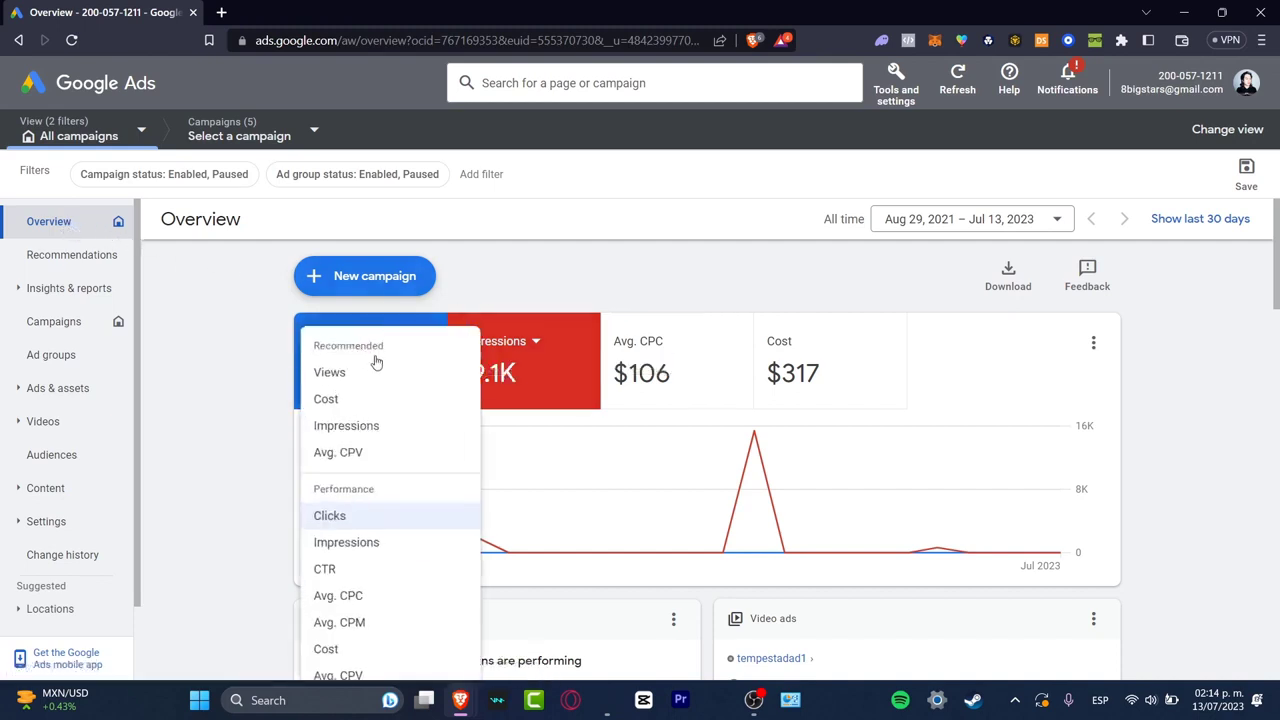
left_click(577, 296)
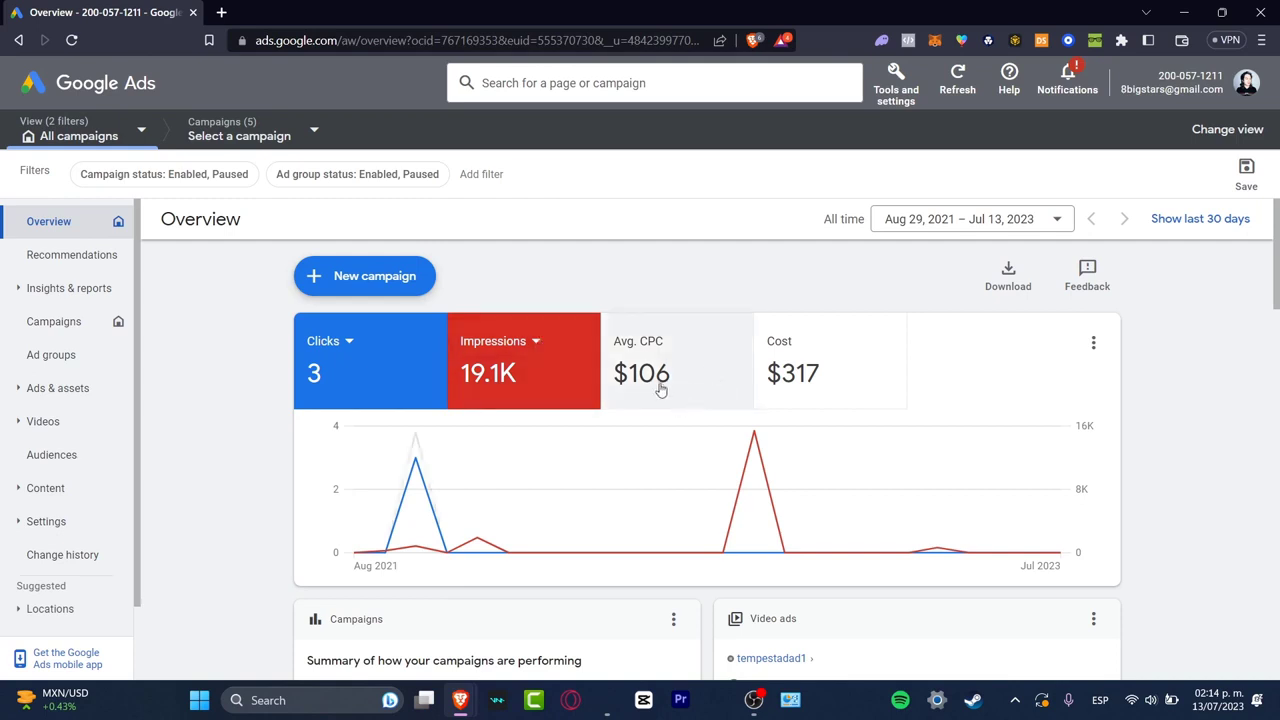
scroll(886, 406, "down", 5)
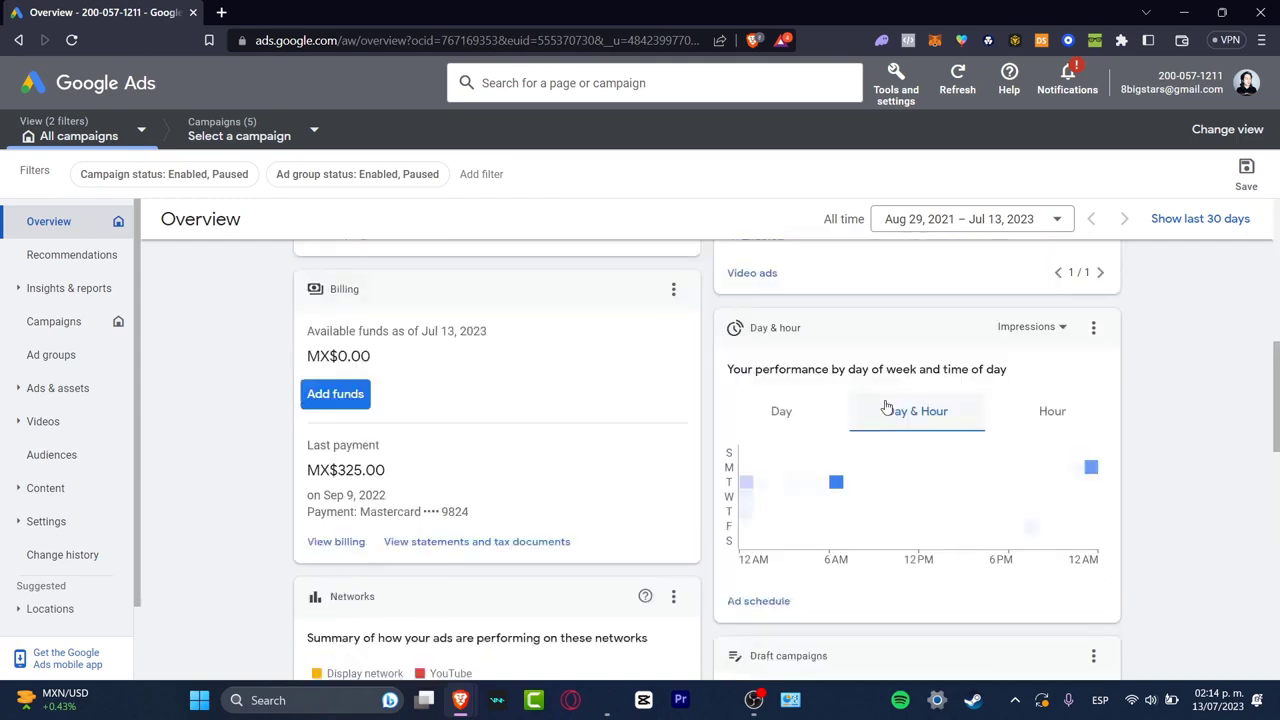
scroll(886, 408, "up", 2)
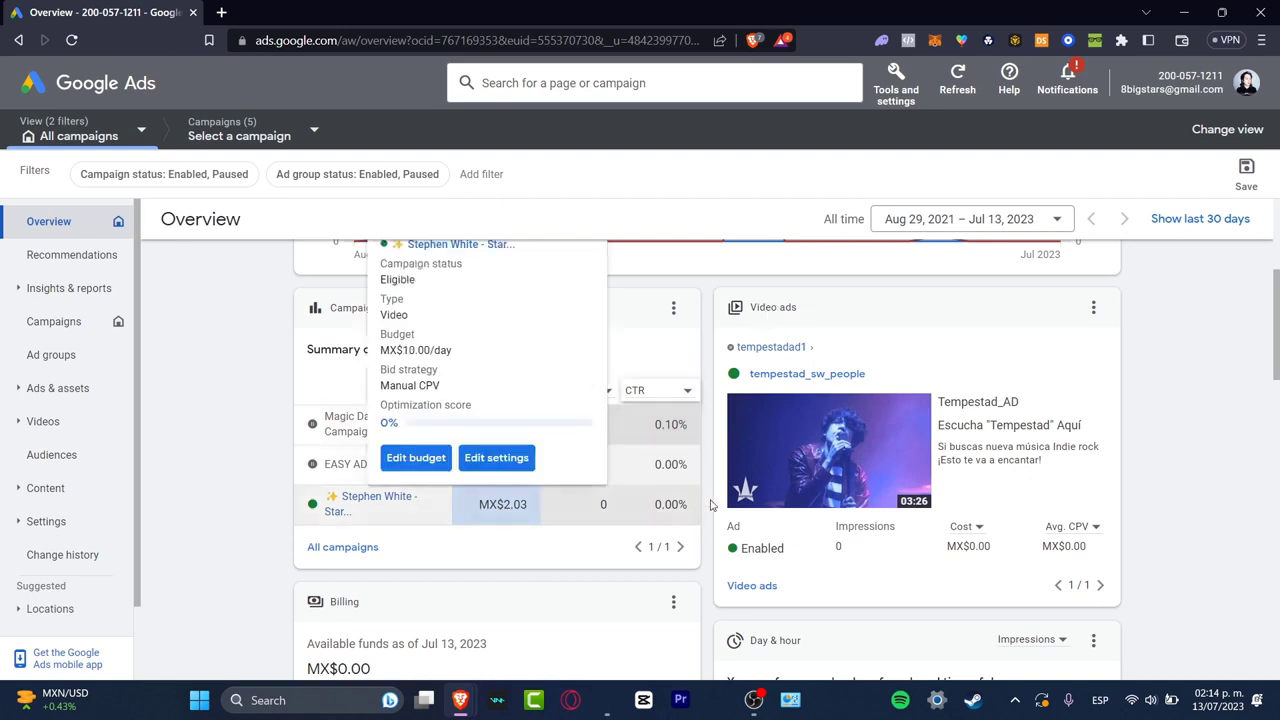
scroll(1095, 521, "up", 3)
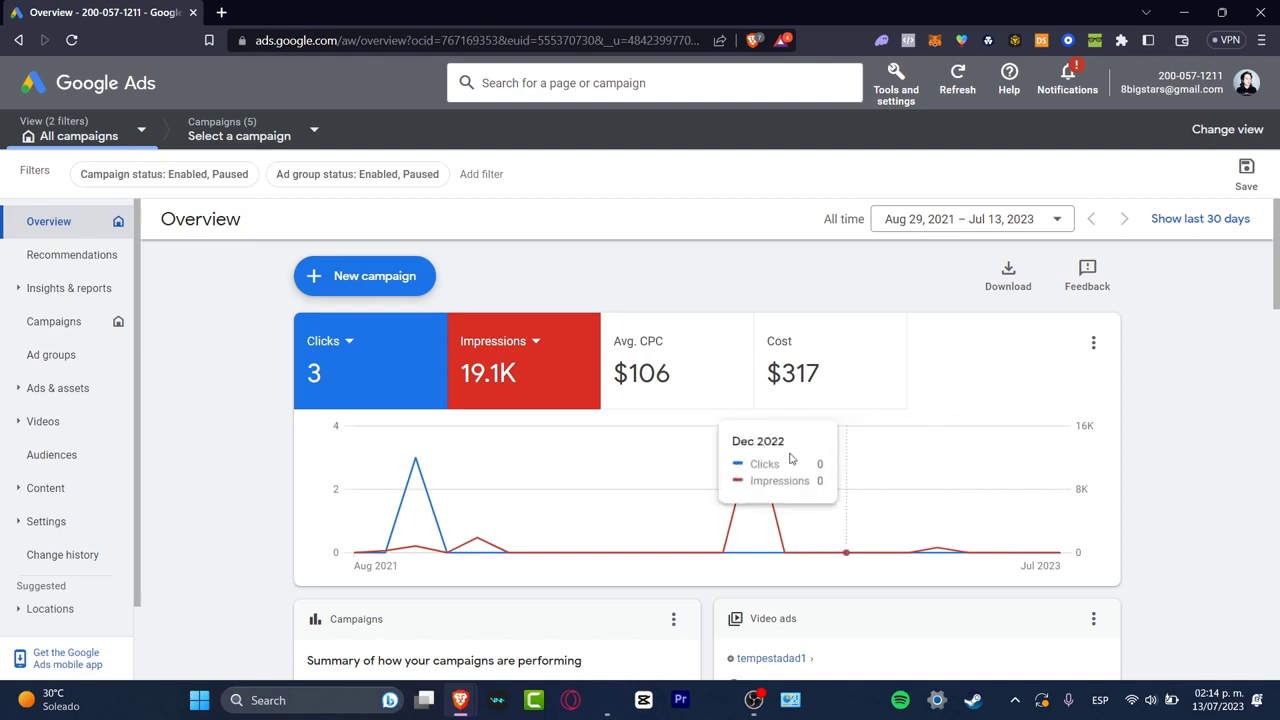
Look at the new-campaign options, open the Campaigns page and review the listed campaigns with their budgets and status
left_click(381, 288)
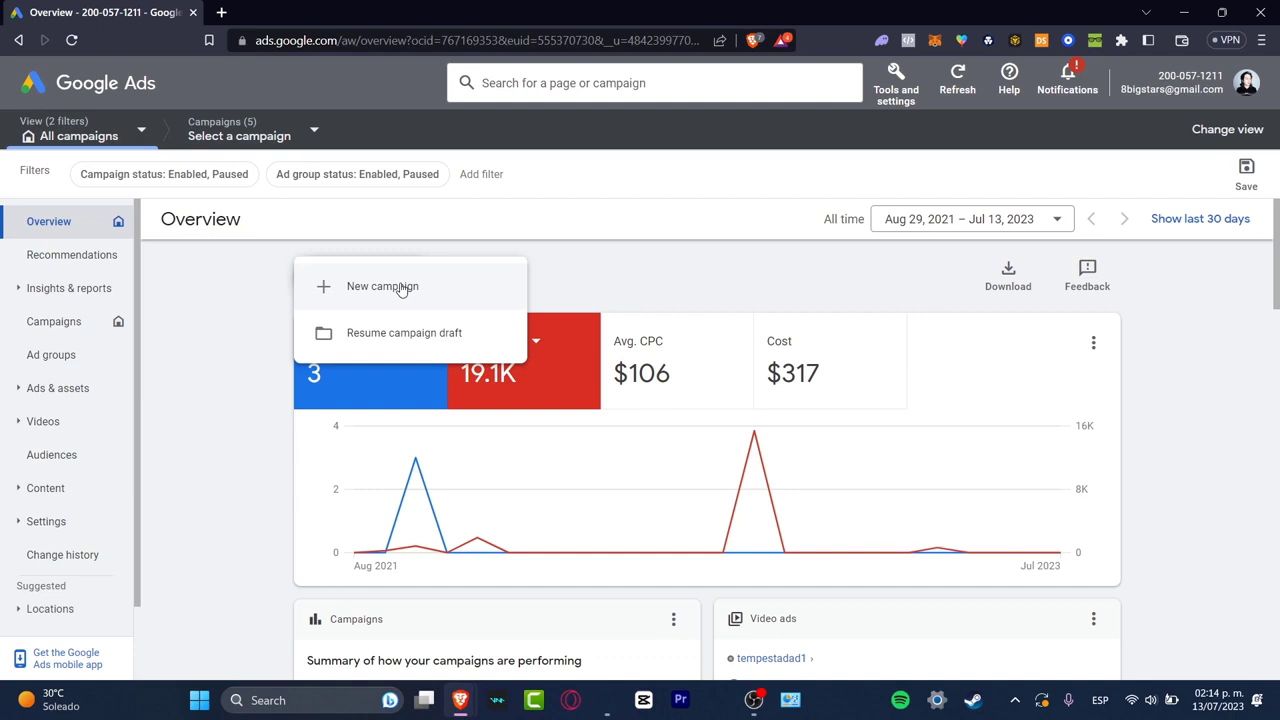
left_click(66, 352)
left_click(69, 338)
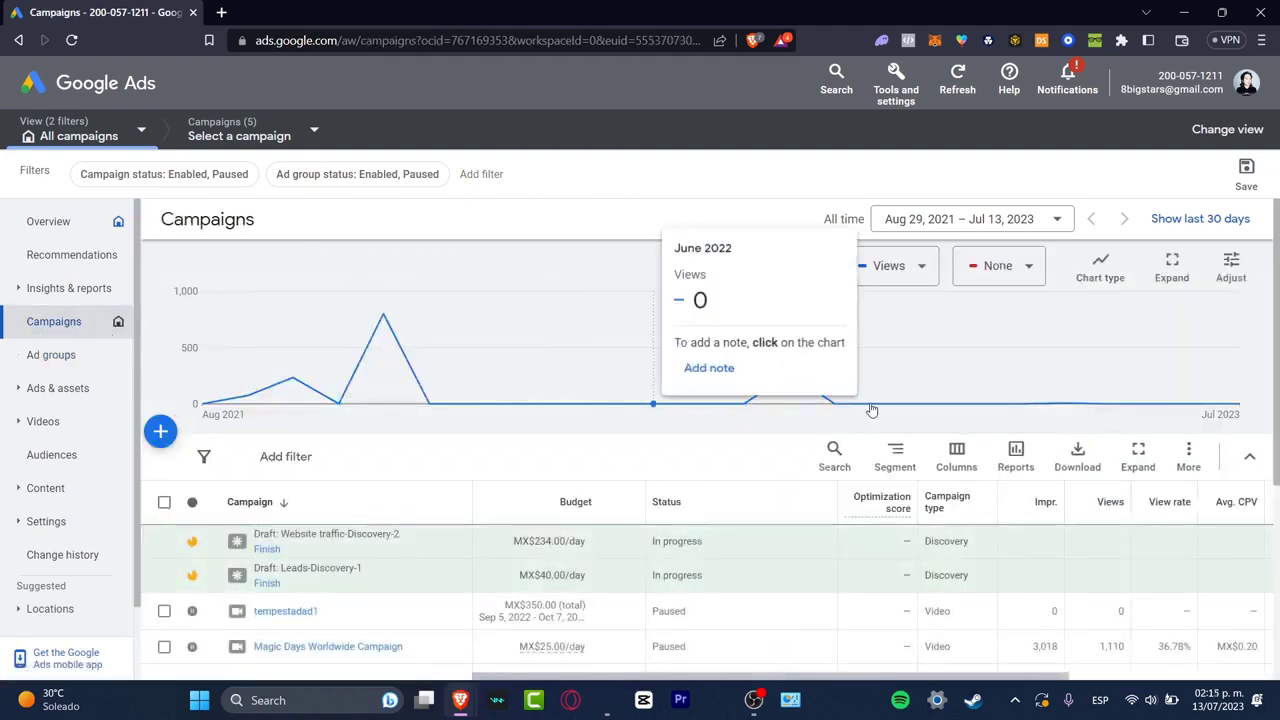
scroll(770, 440, "down", 3)
scroll(680, 425, "up", 3)
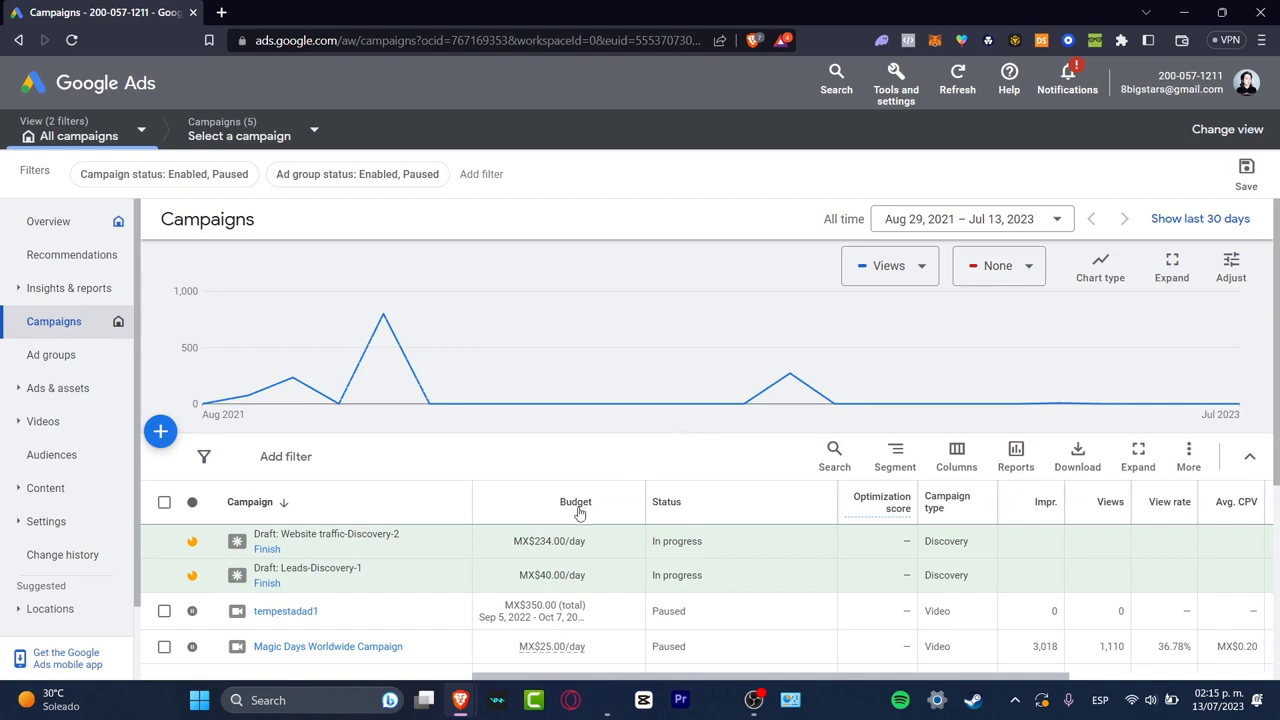
mouse_move(578, 512)
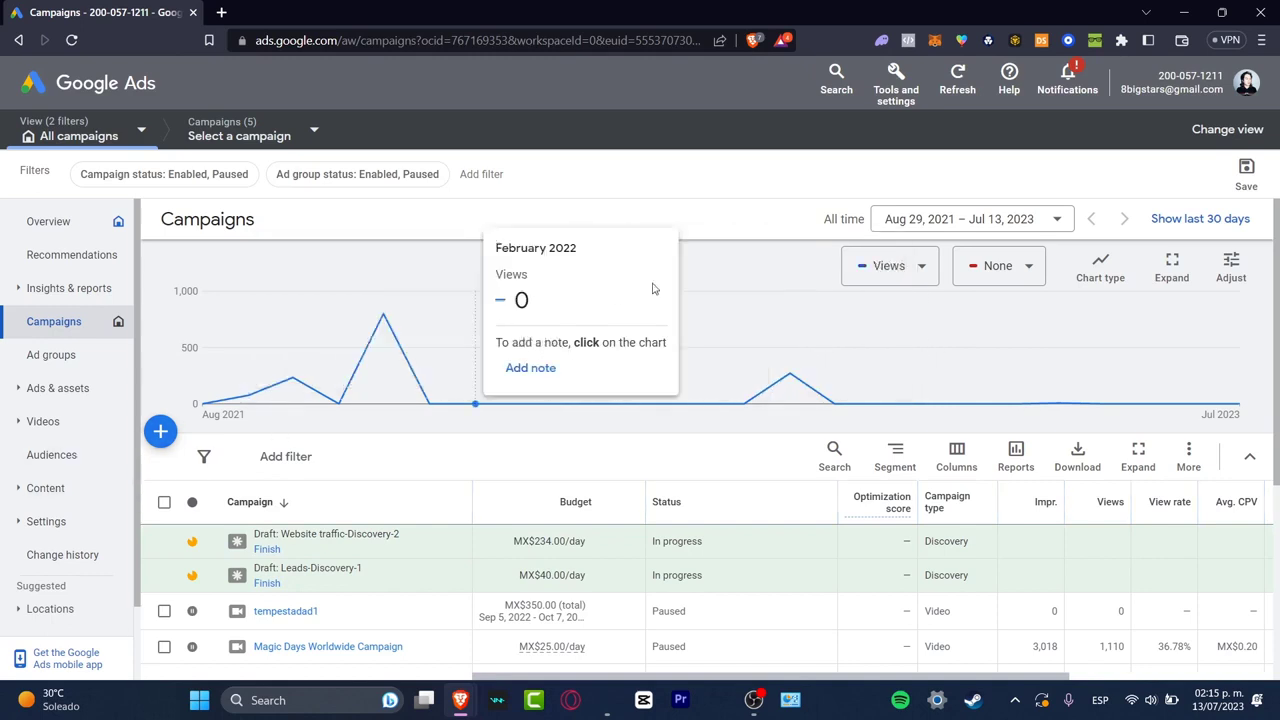
Create a new Google Ads account from the profile options and begin creating its first campaign
left_click(1243, 84)
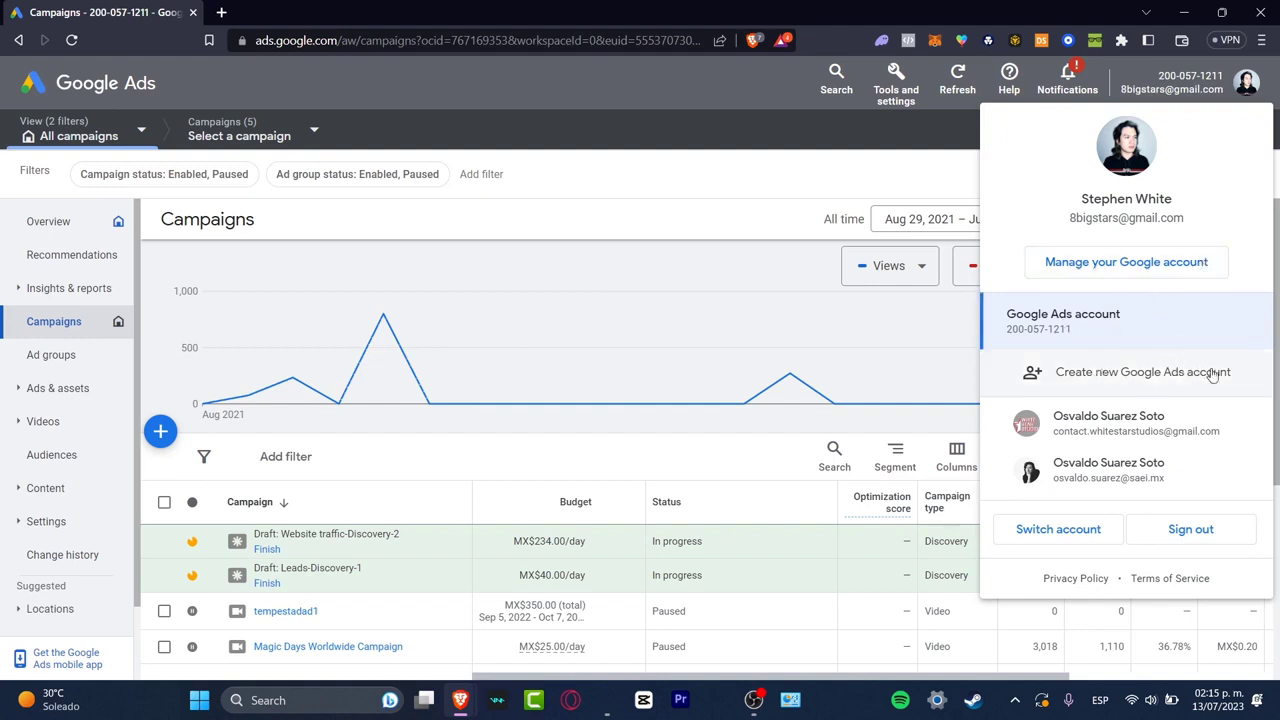
left_click(1178, 375)
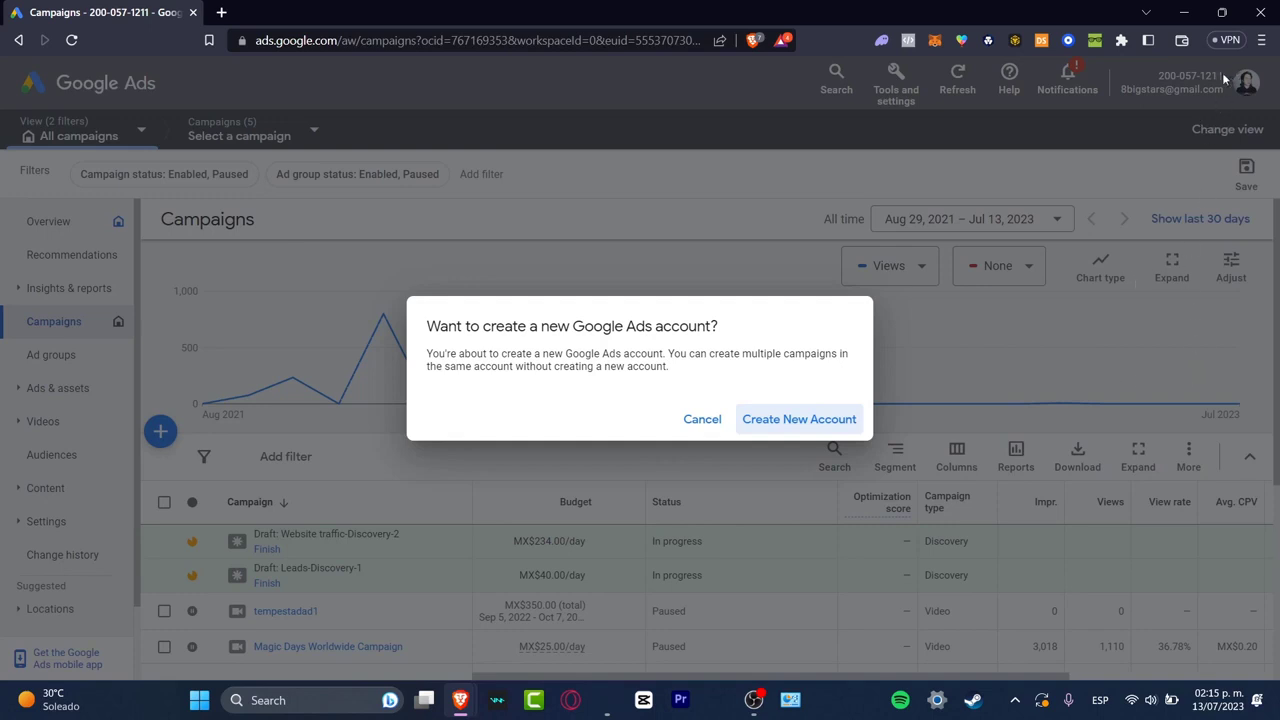
left_click(816, 421)
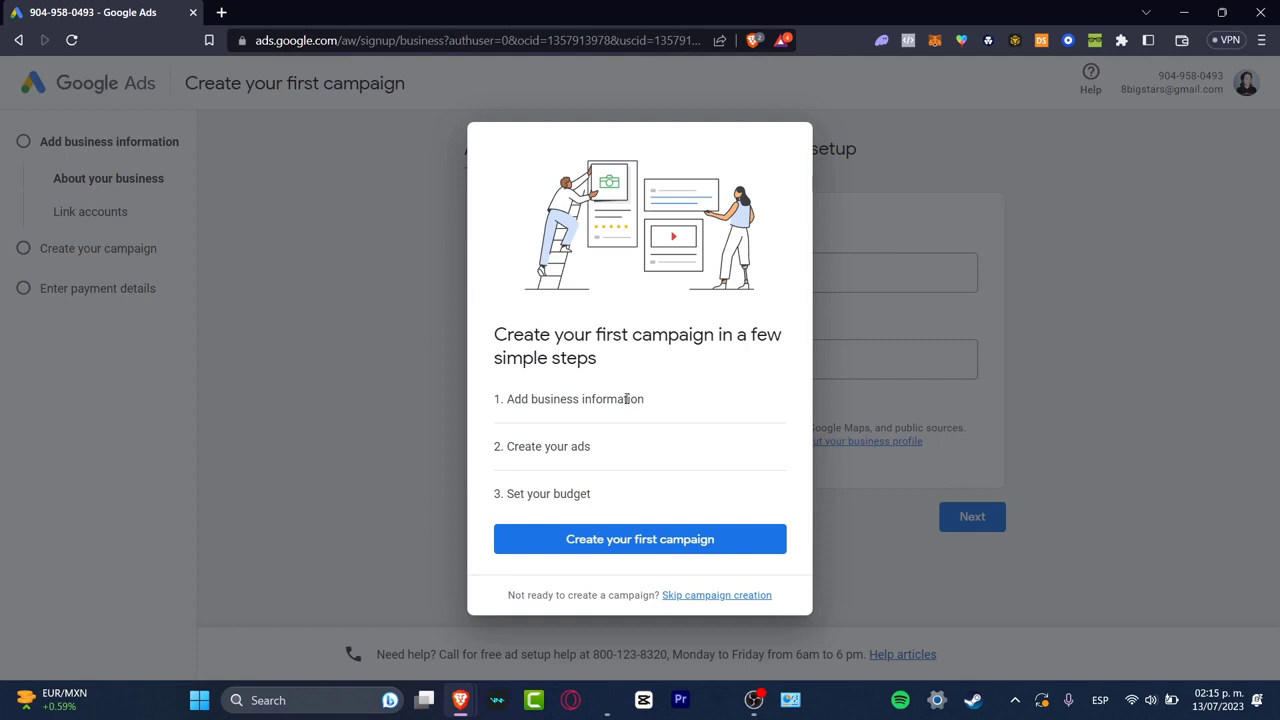
left_click(640, 542)
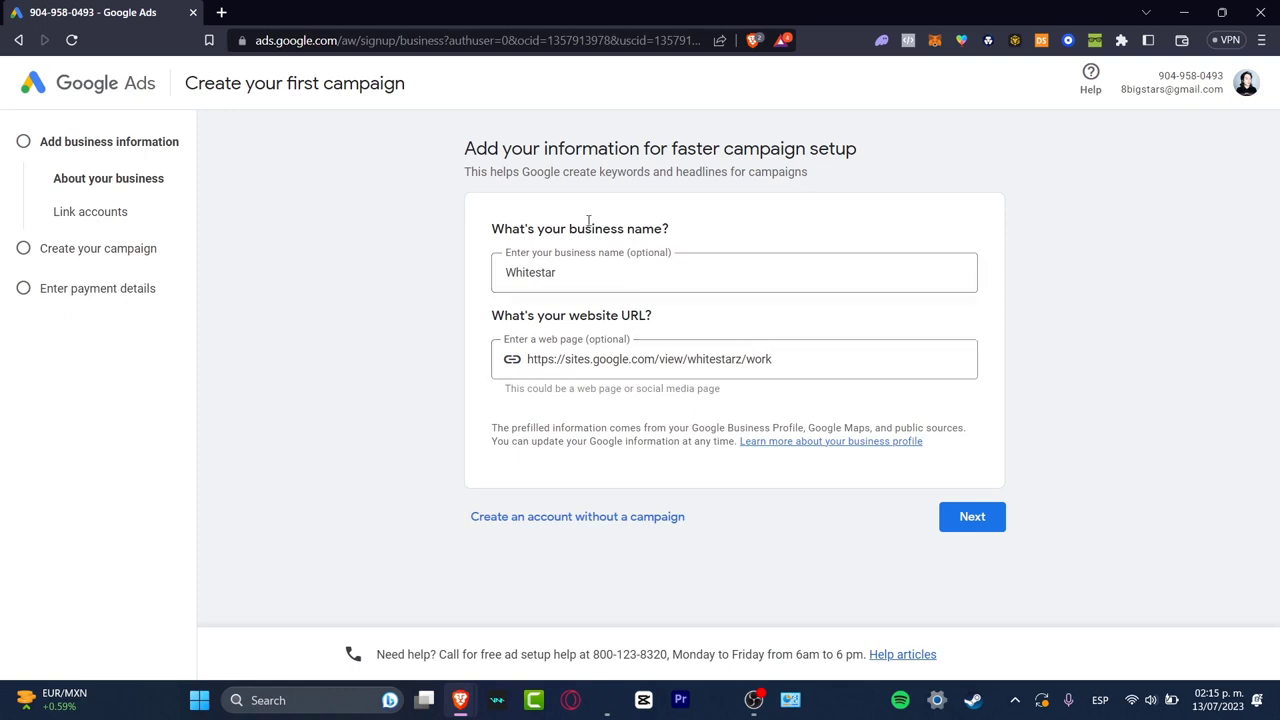
Check the prefilled business name and website URL for the campaign setup
left_click_drag(583, 229, 703, 242)
left_click(576, 273)
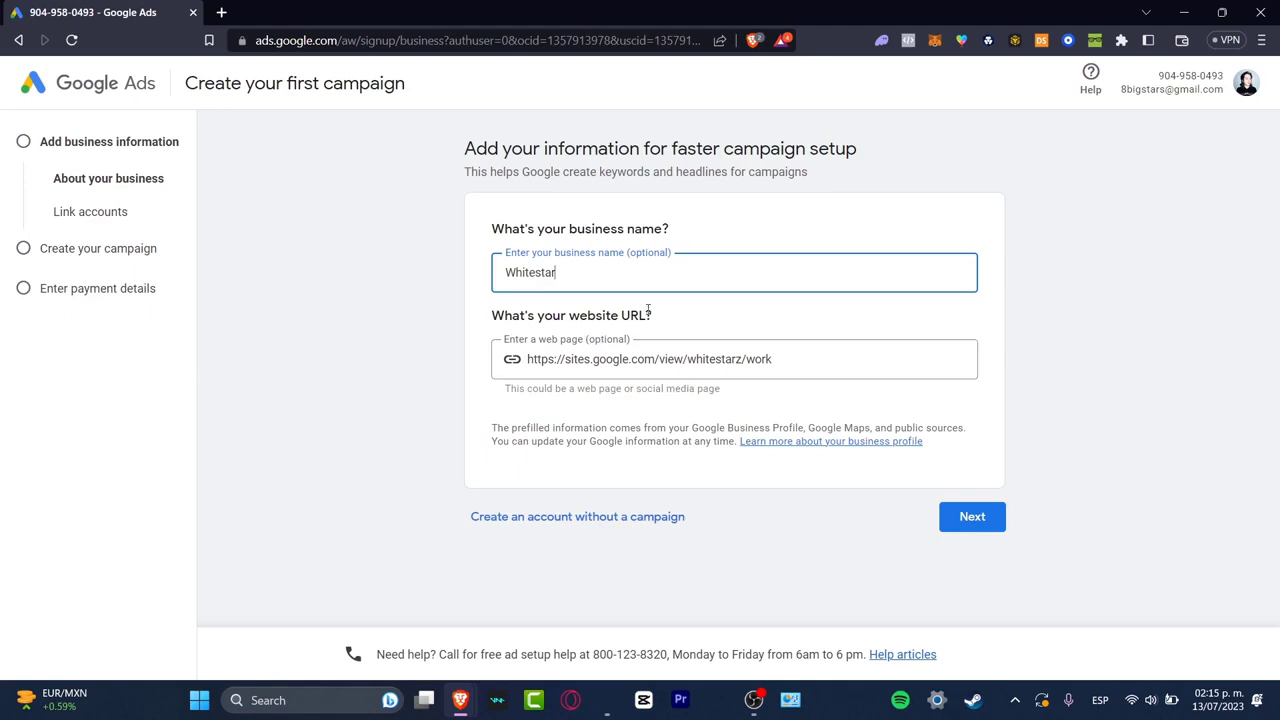
left_click(815, 363)
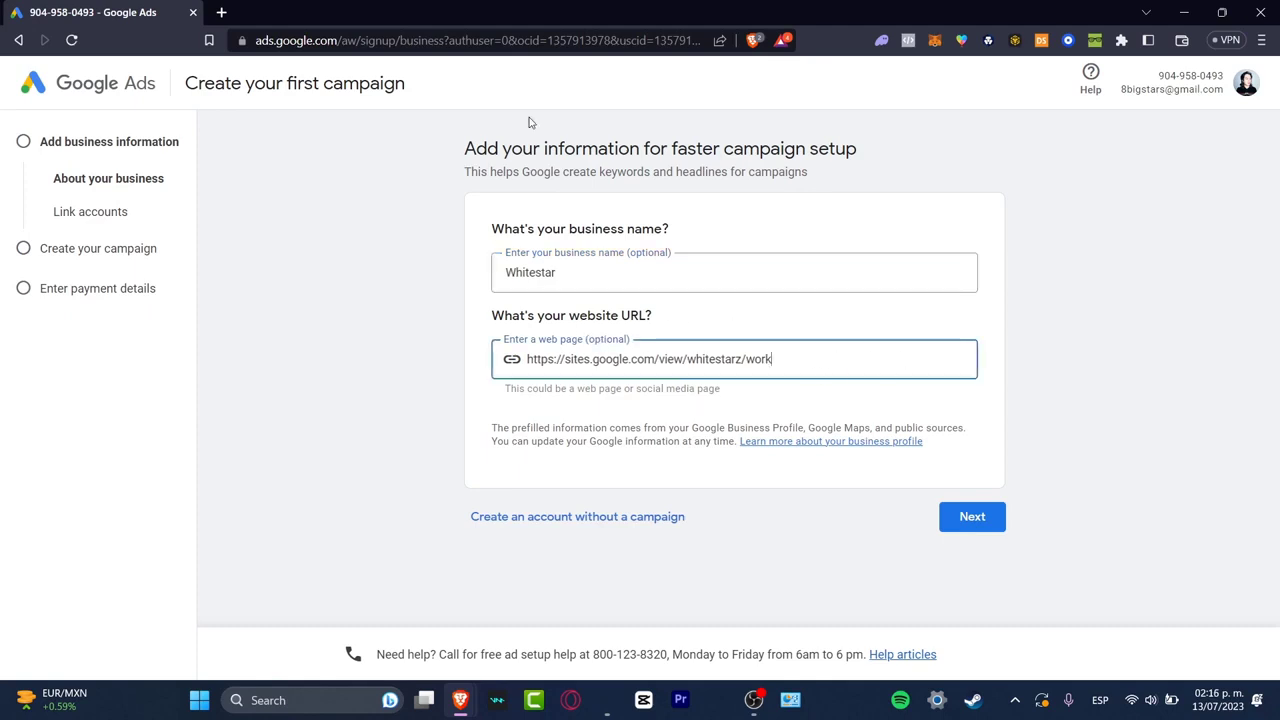
Open Google Sites in a new browser tab and create a blank site
left_click(222, 12)
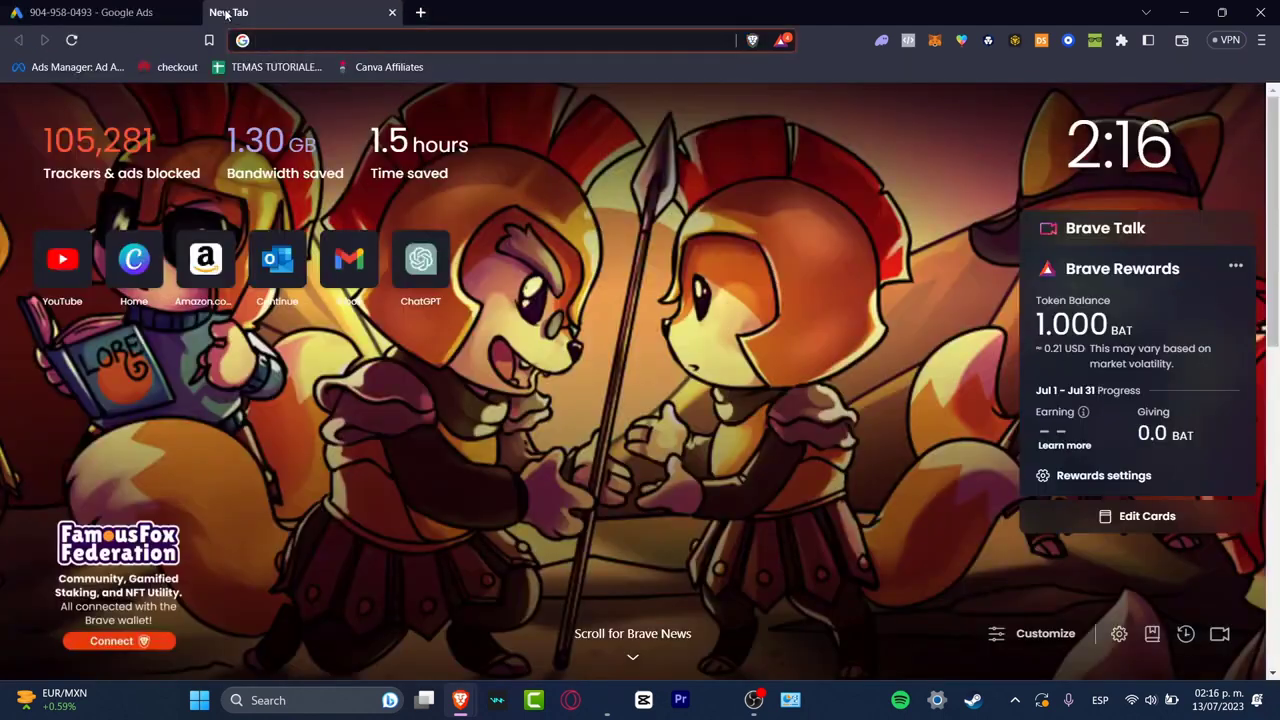
type("site")
key("Return")
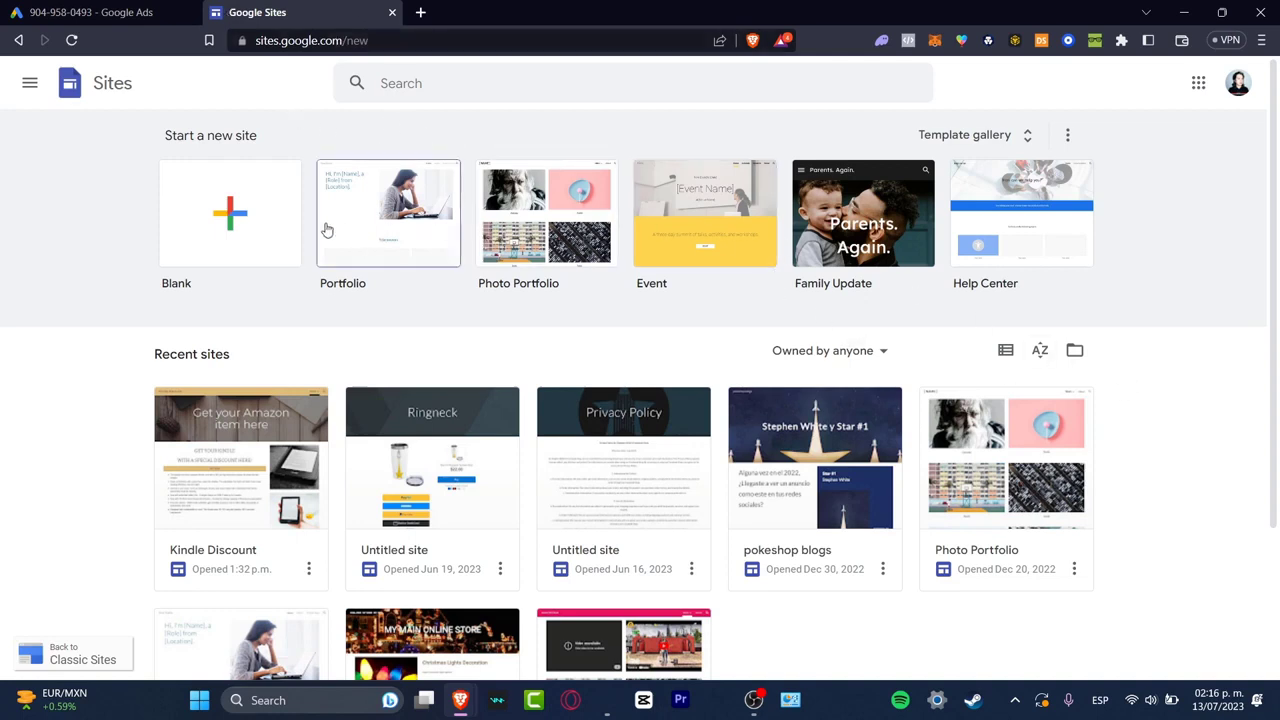
left_click(254, 221)
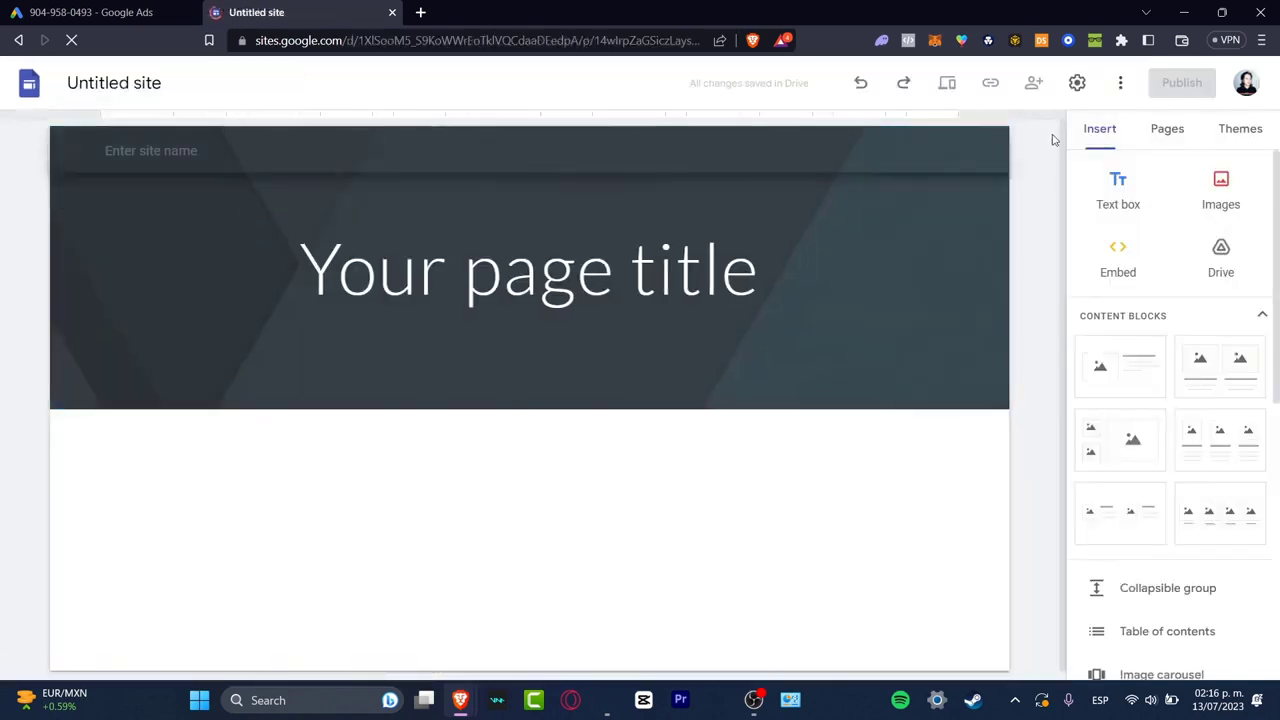
Replace the placeholder page title in the site's header with Whitestar
left_click(685, 270)
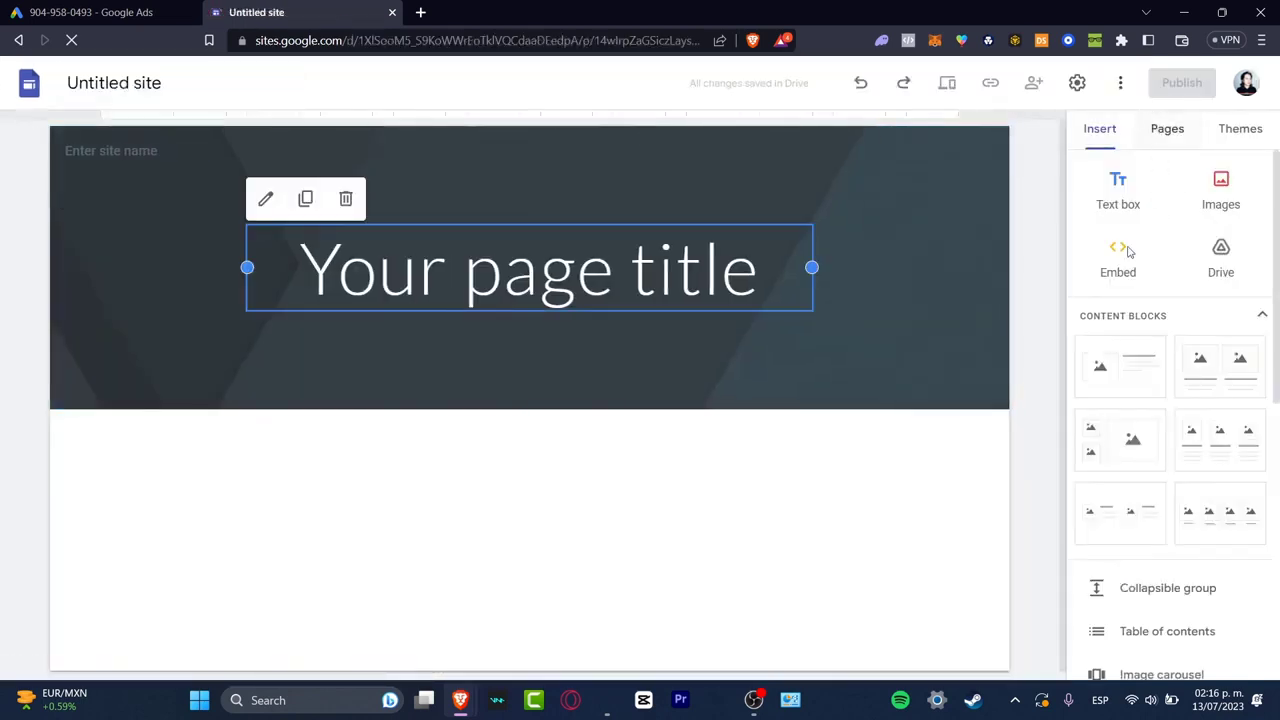
triple_click(685, 270)
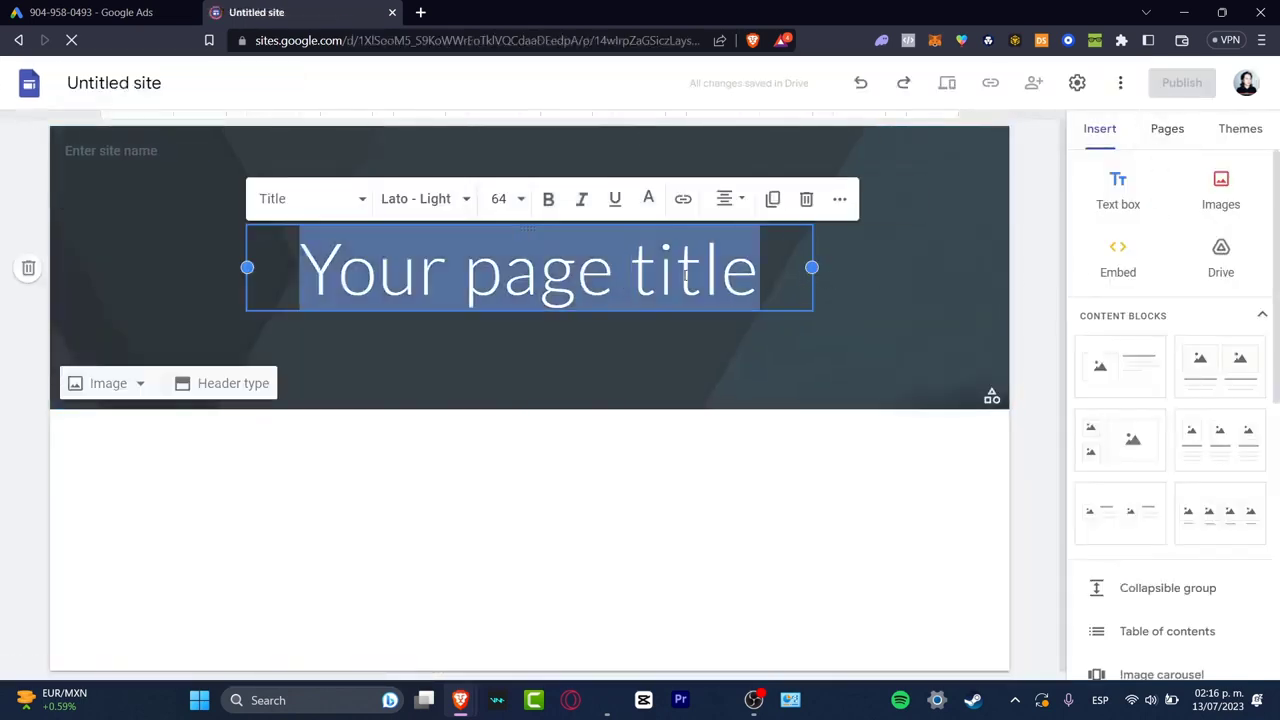
type("Whitestar")
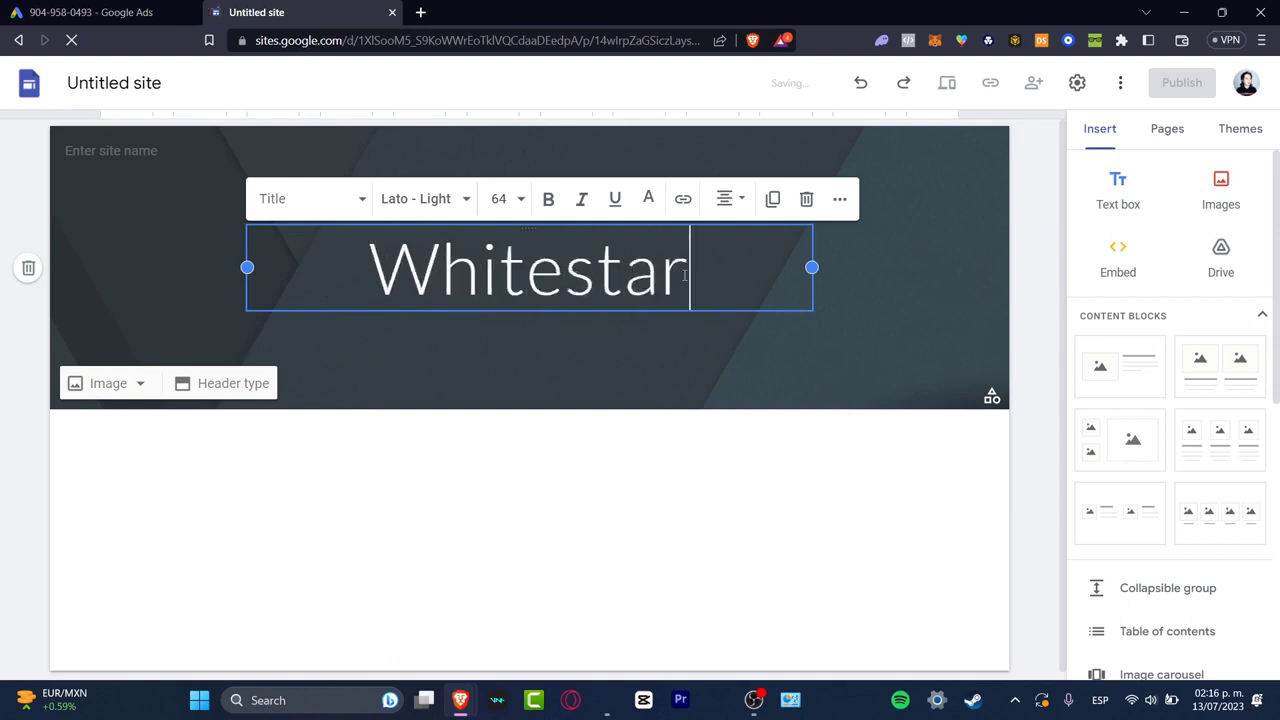
Publish the site under a web address beginning with "whitestarsit" and copy its published link
left_click(1182, 83)
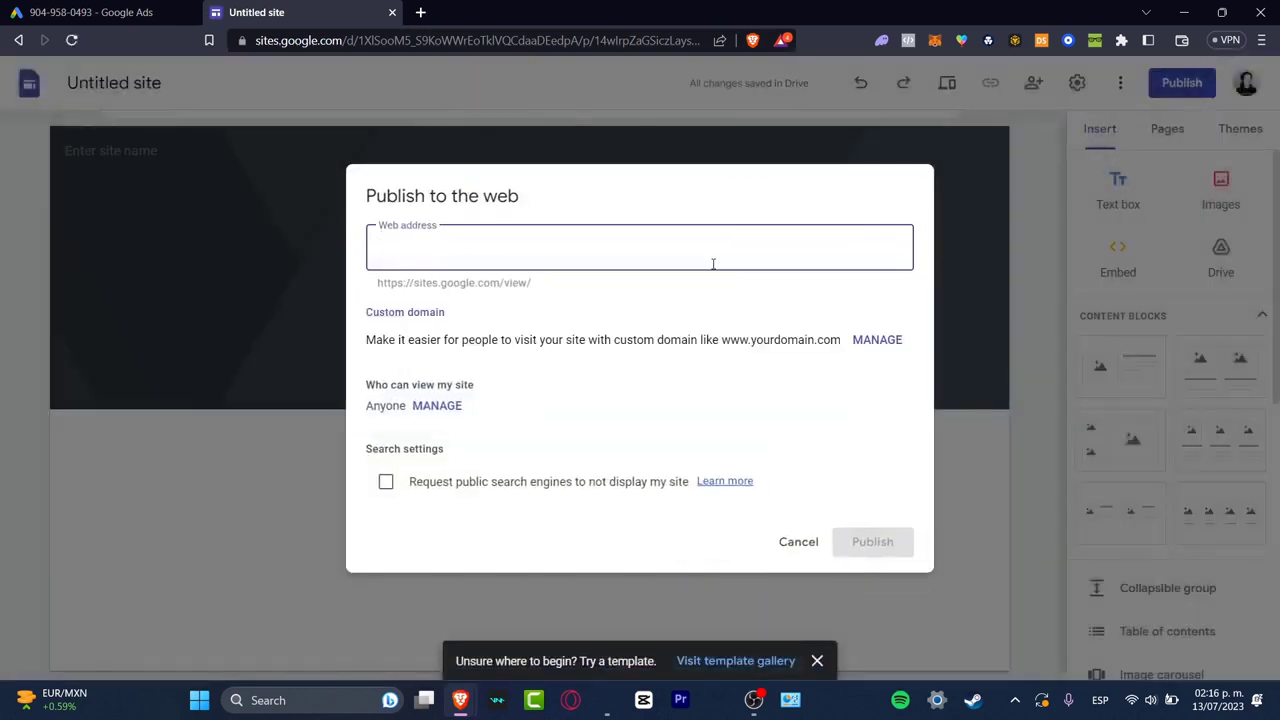
type("whitestar")
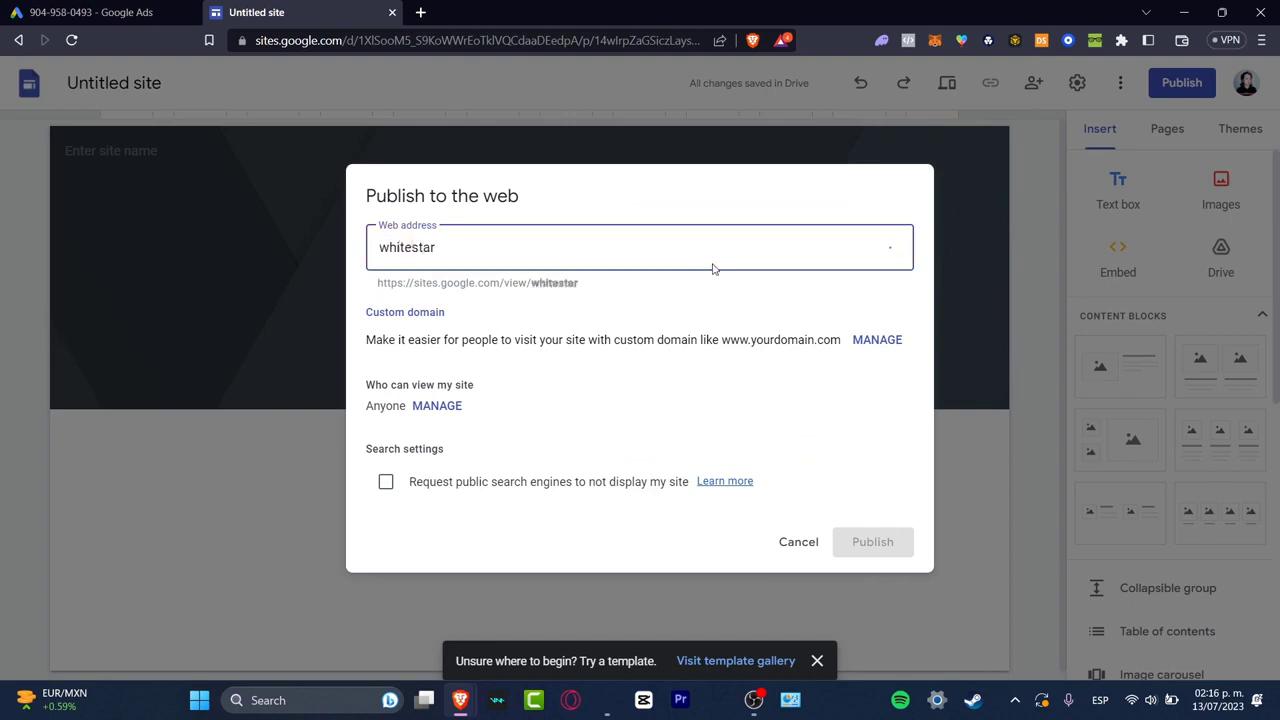
type("sit")
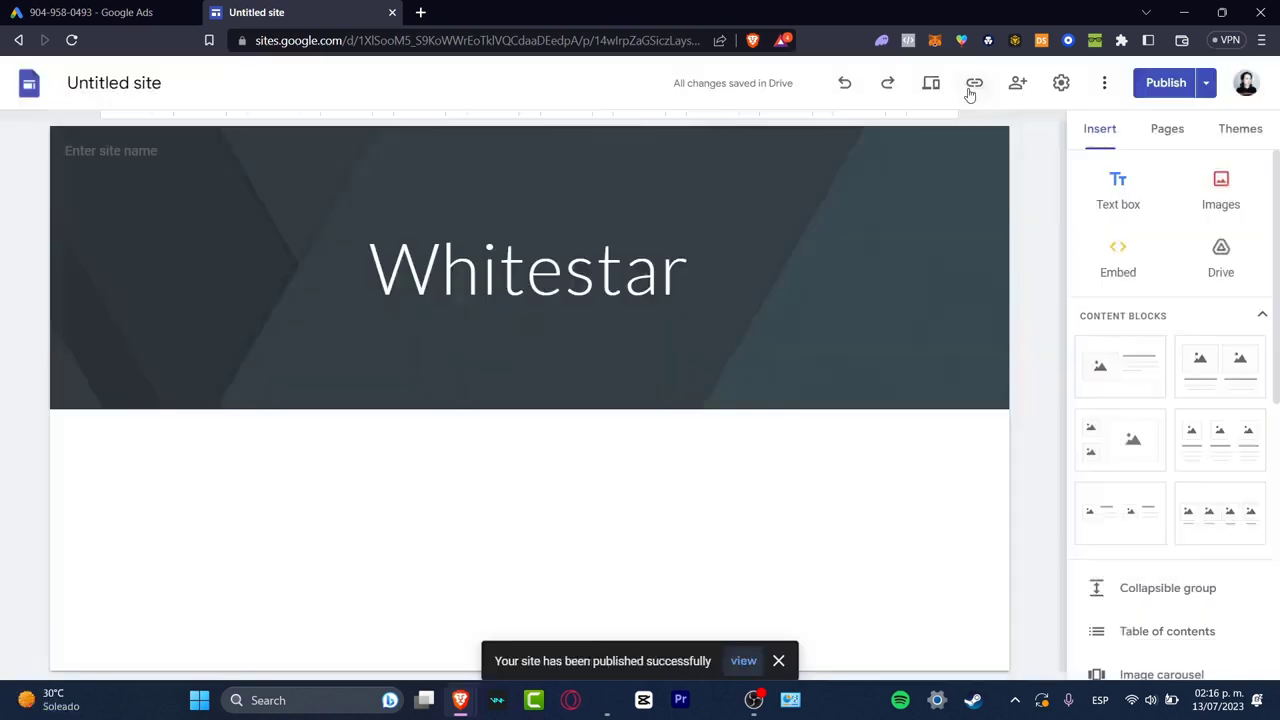
left_click(971, 89)
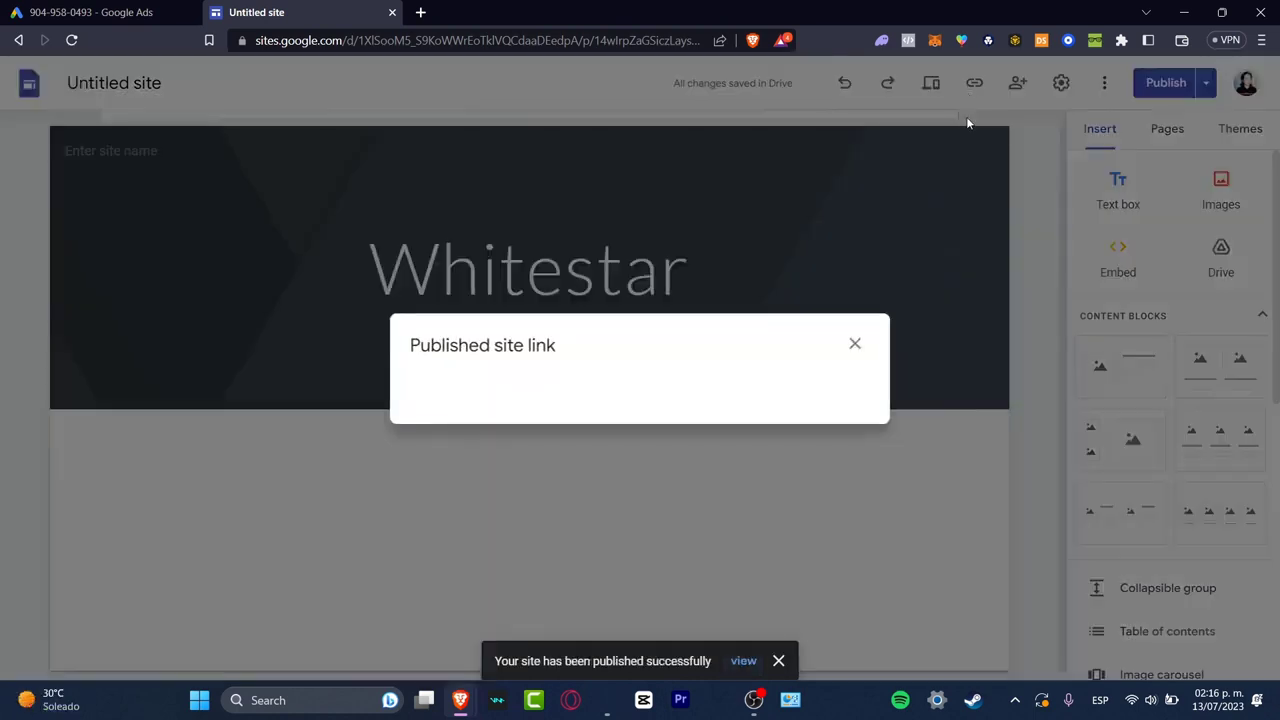
left_click(828, 378)
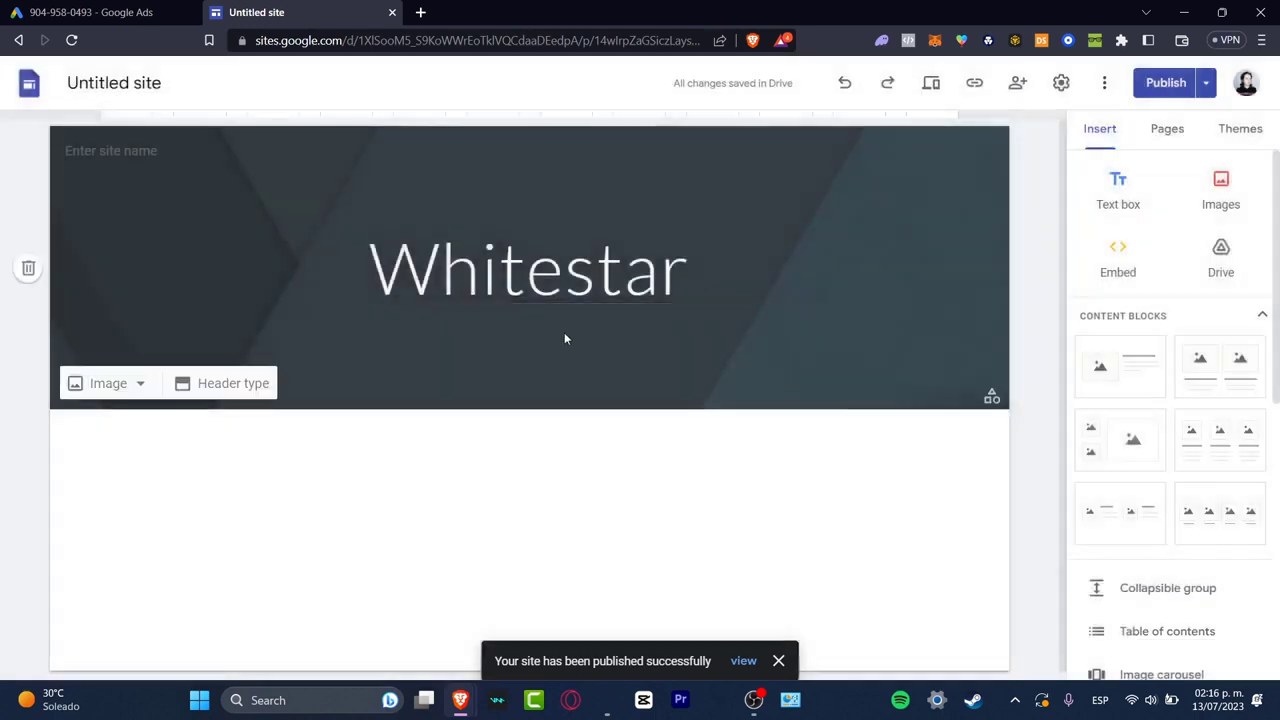
Return to the Google Ads signup, replace the business website URL with the copied published site link, and continue to account linking
left_click(90, 12)
key("ctrl+a")
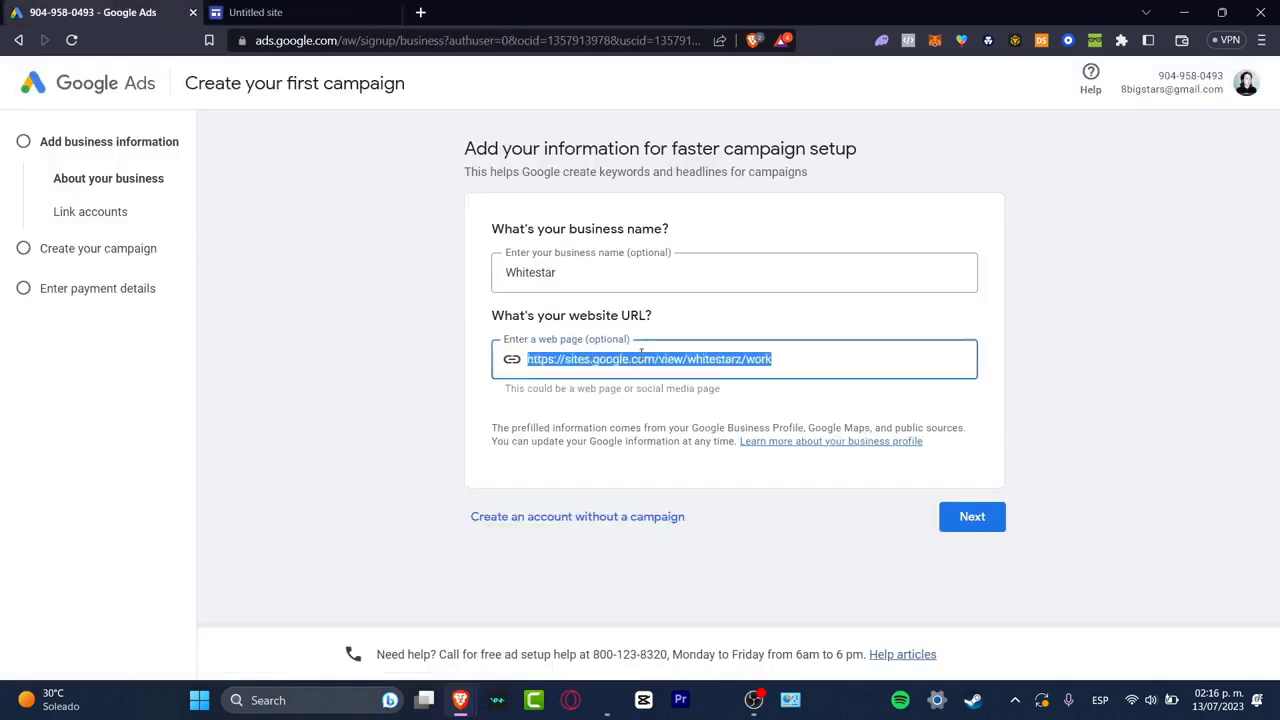
key("ctrl+v")
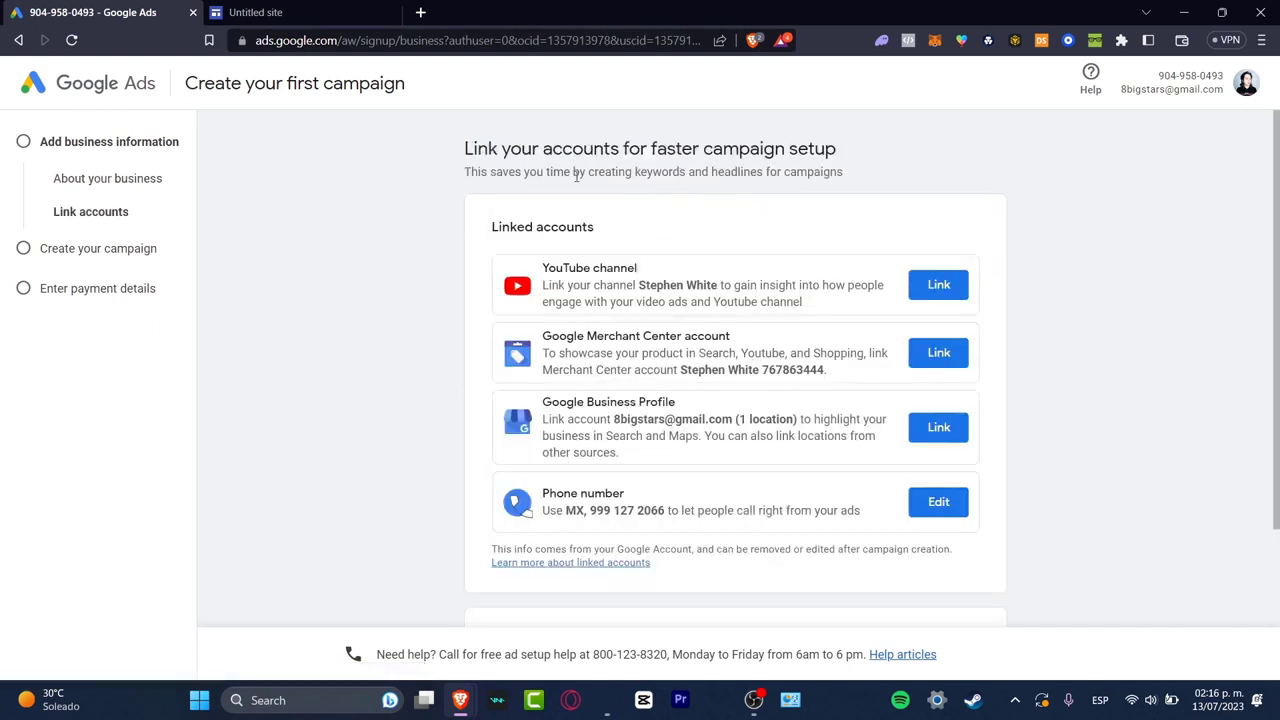
Review the suggested accounts to link and continue without linking any of them
left_click_drag(550, 166, 800, 170)
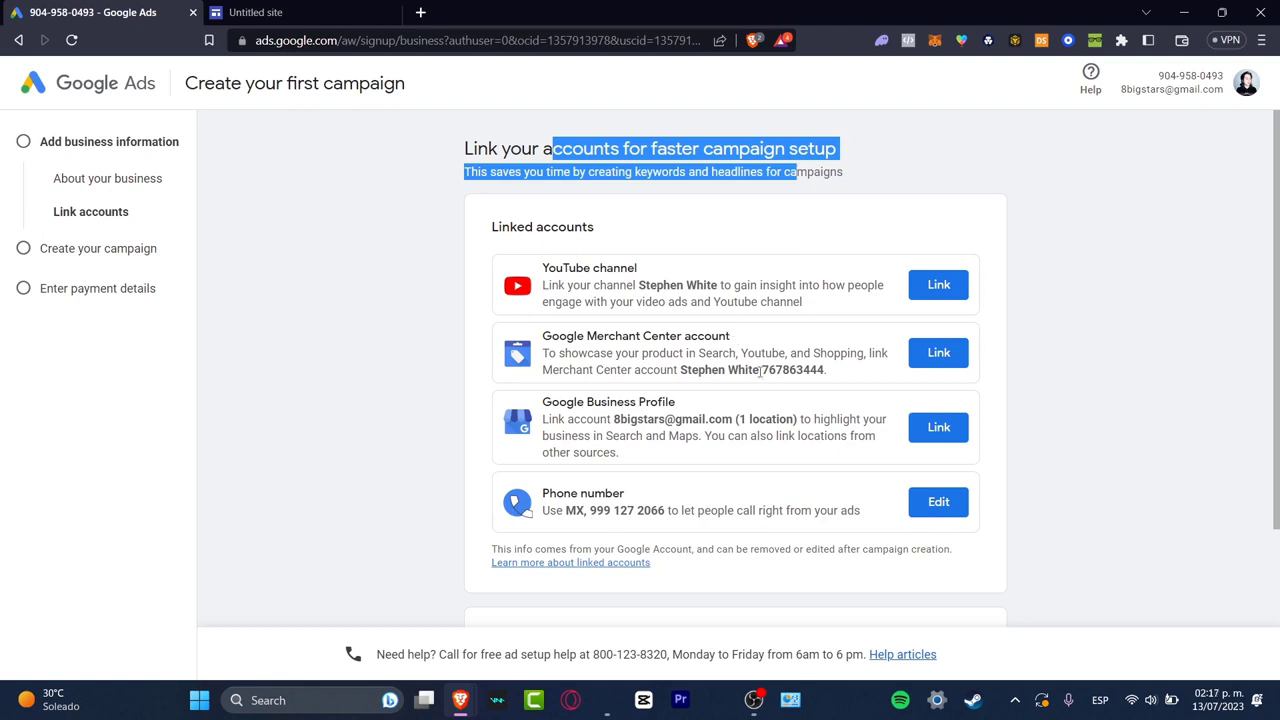
scroll(716, 406, "down", 2)
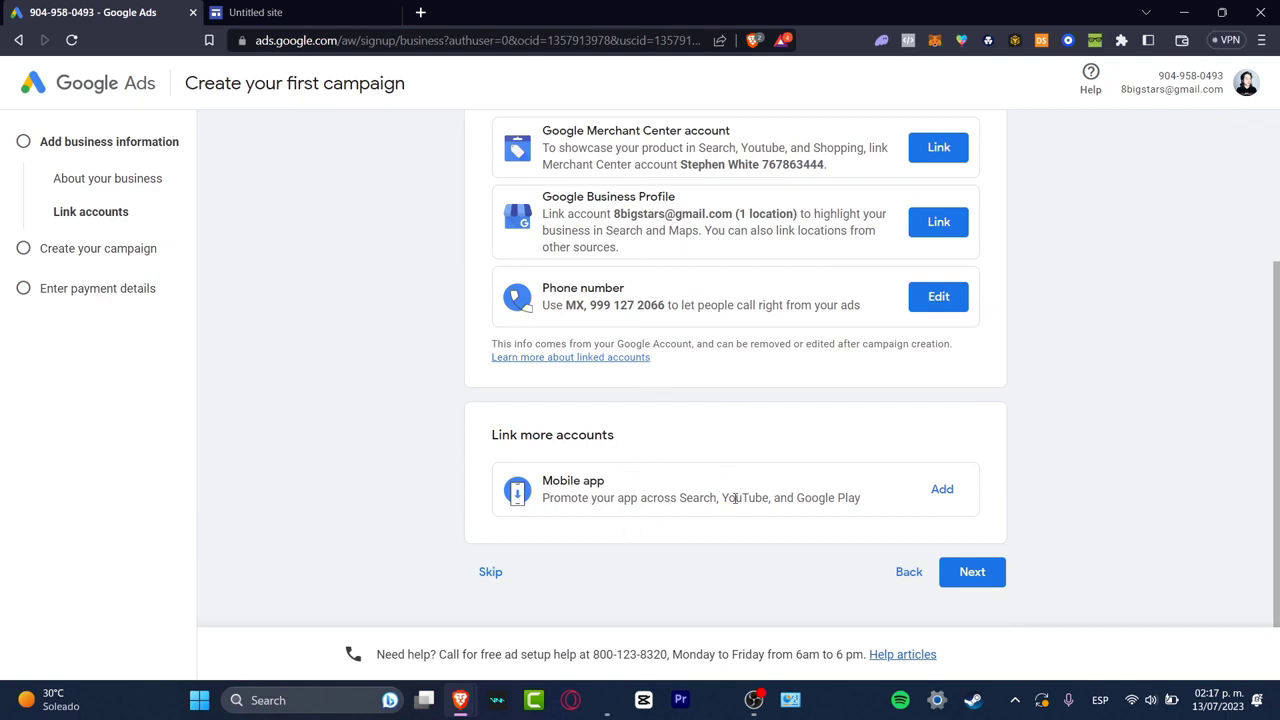
left_click(979, 570)
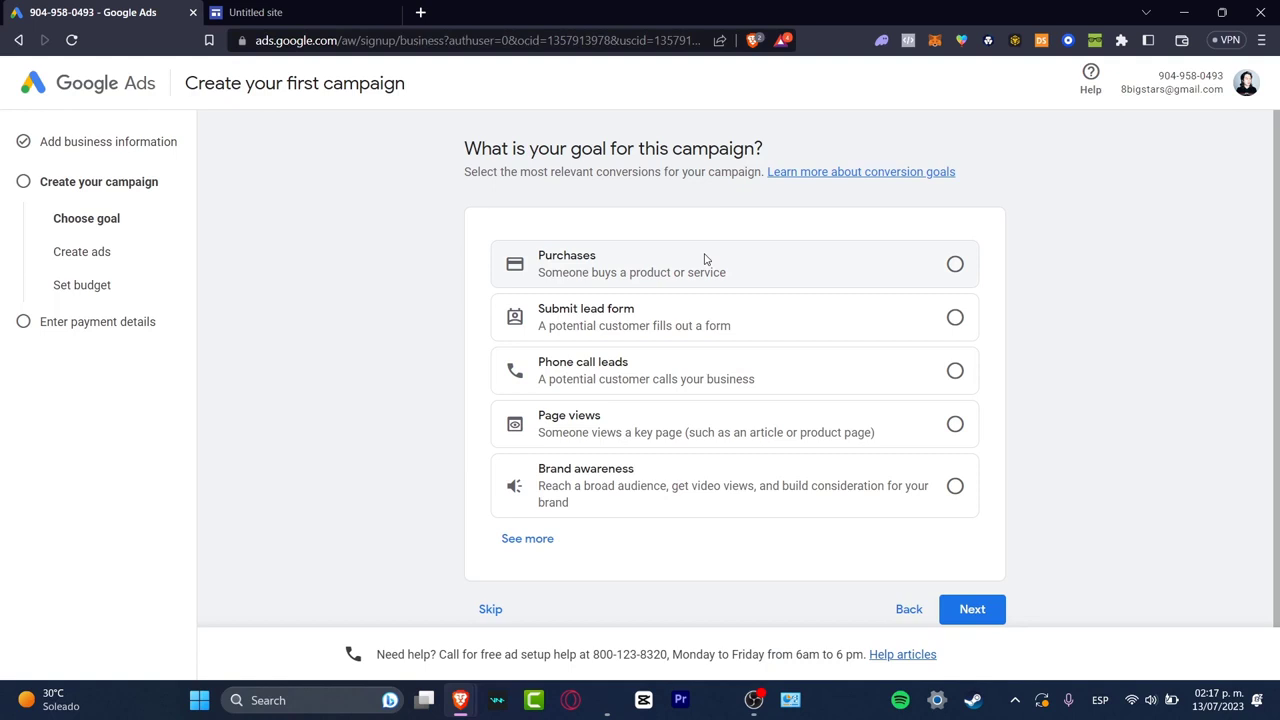
Select Brand awareness as the campaign goal and opt to change the campaign type instead of editing the goals
left_click(748, 484)
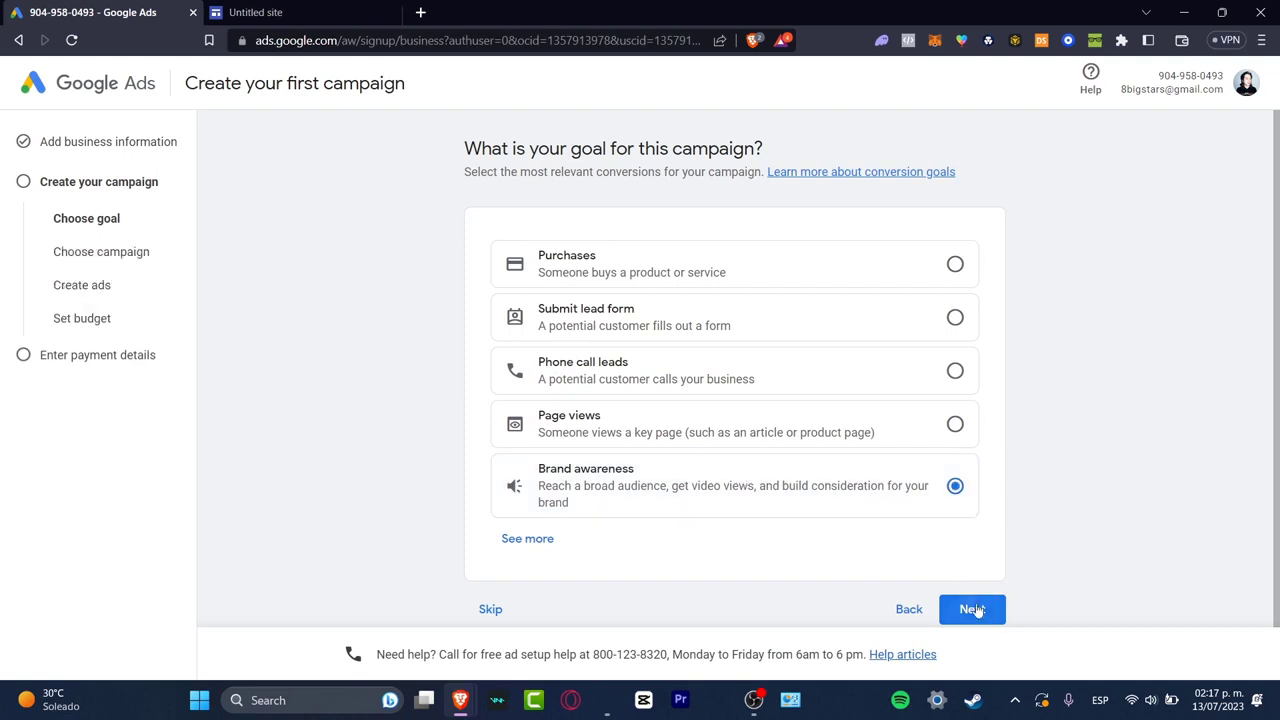
left_click(973, 609)
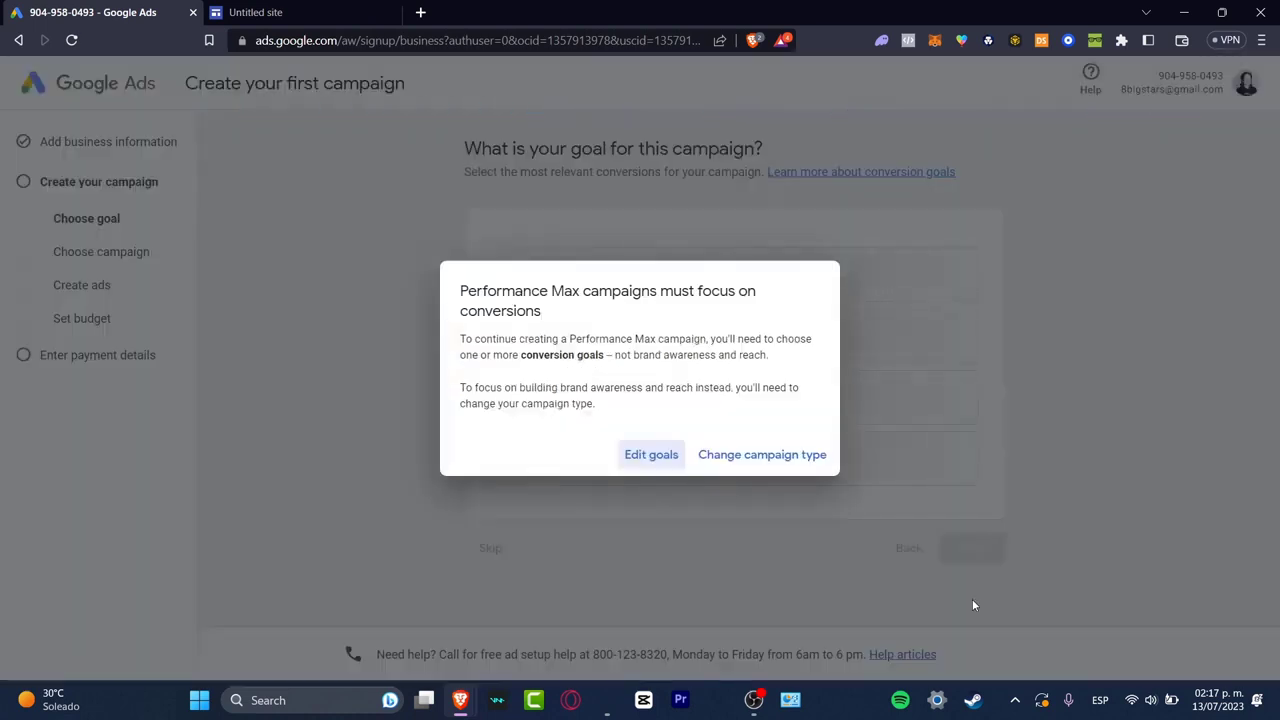
left_click(705, 460)
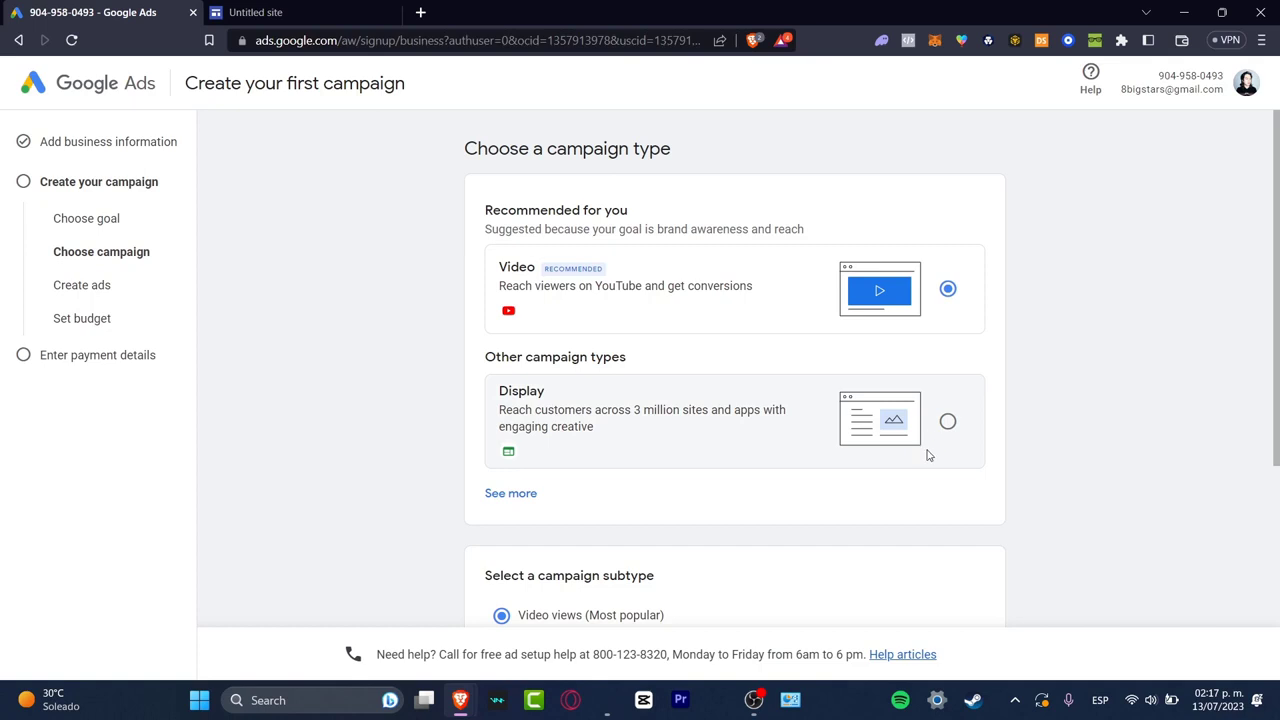
Review the campaign types and subtypes, then skip the campaign creation and go on to the account details
scroll(927, 455, "down", 3)
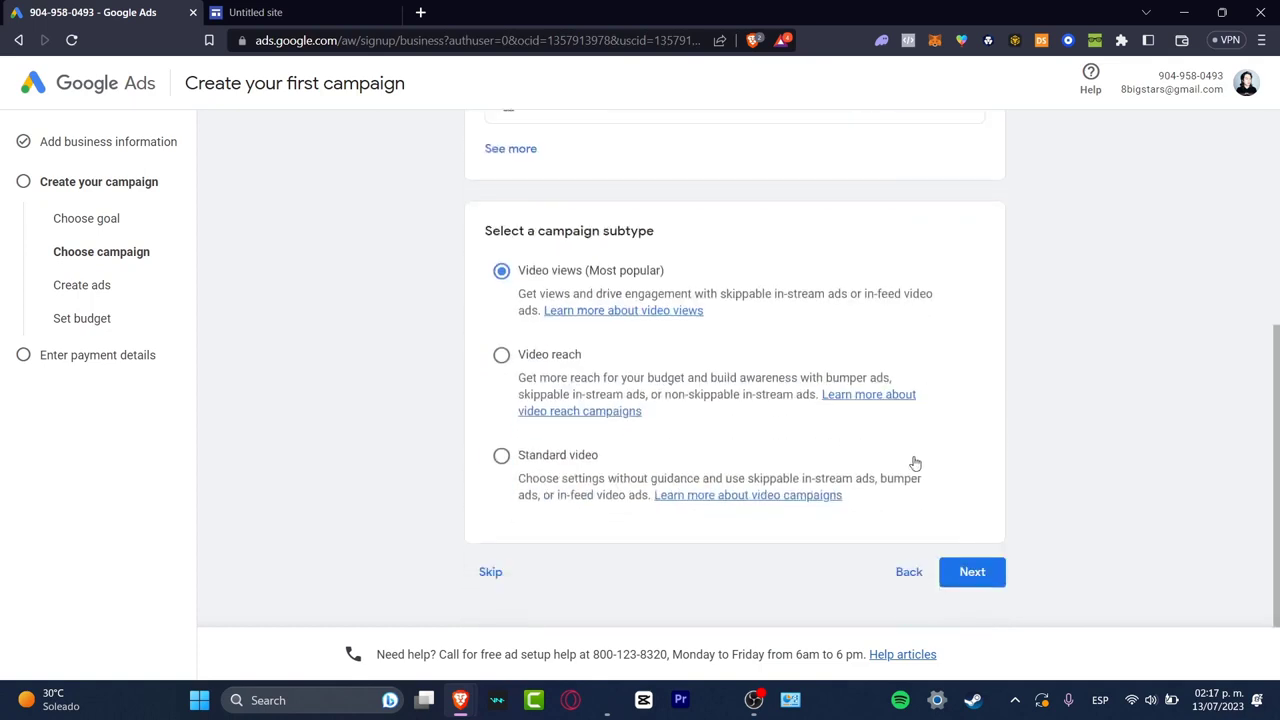
left_click(494, 573)
left_click(735, 406)
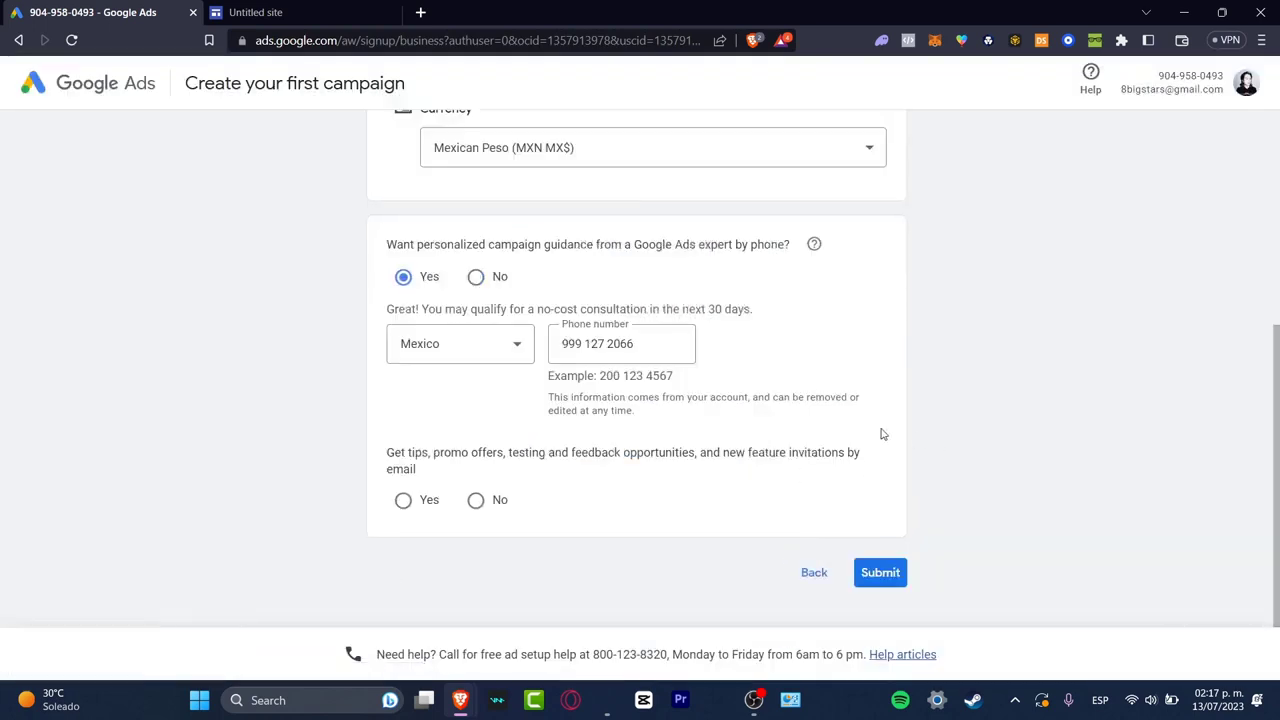
Decline tips and promo offers by email, submit the account details, and open the new account's overview
left_click(881, 576)
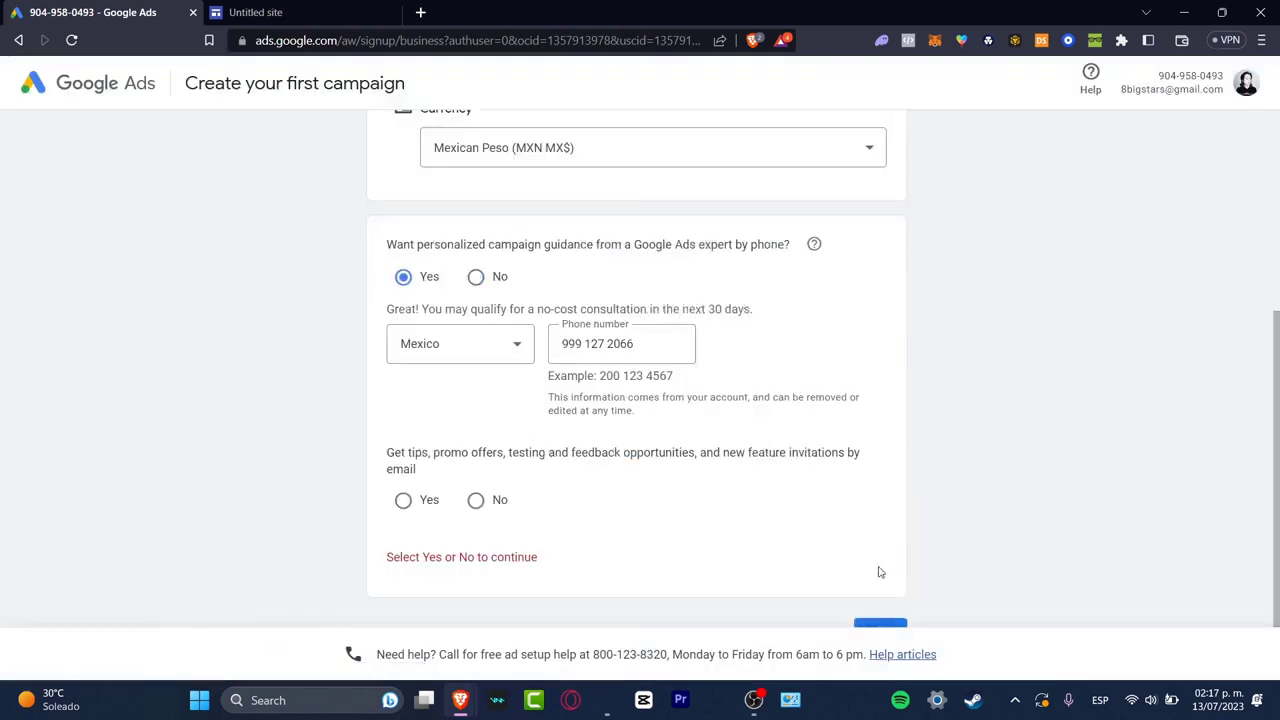
left_click(477, 502)
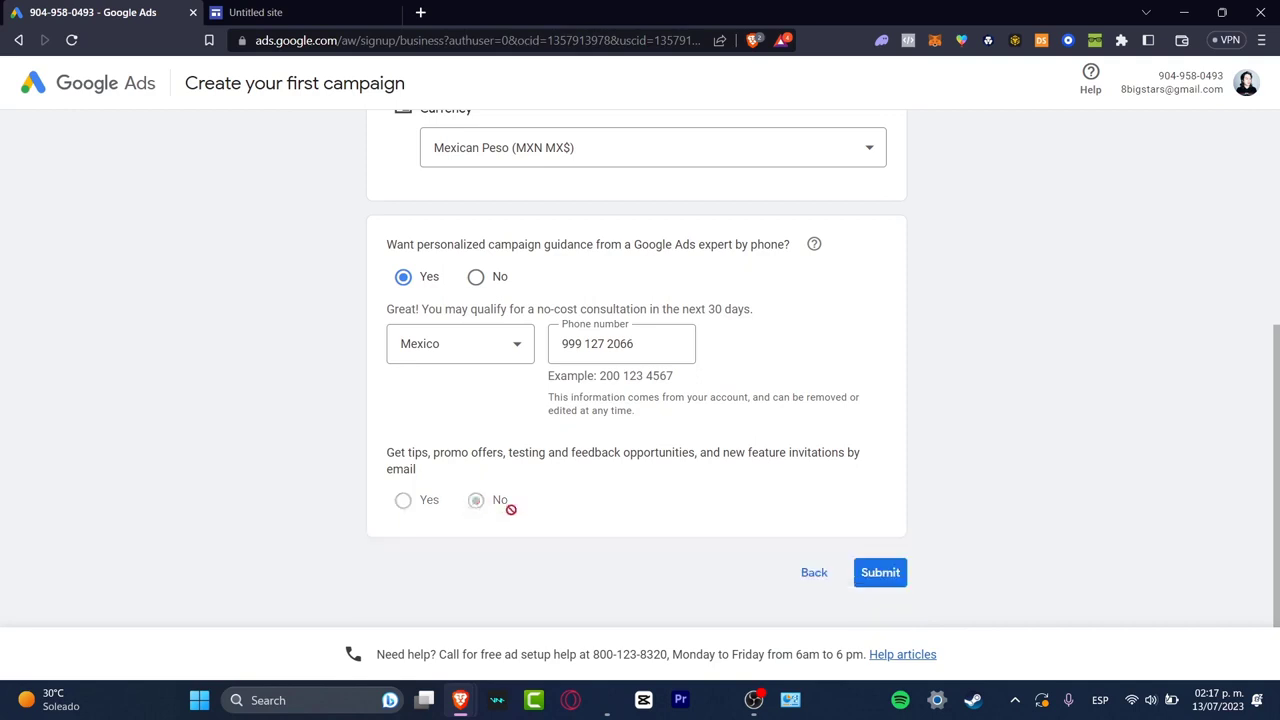
left_click(893, 572)
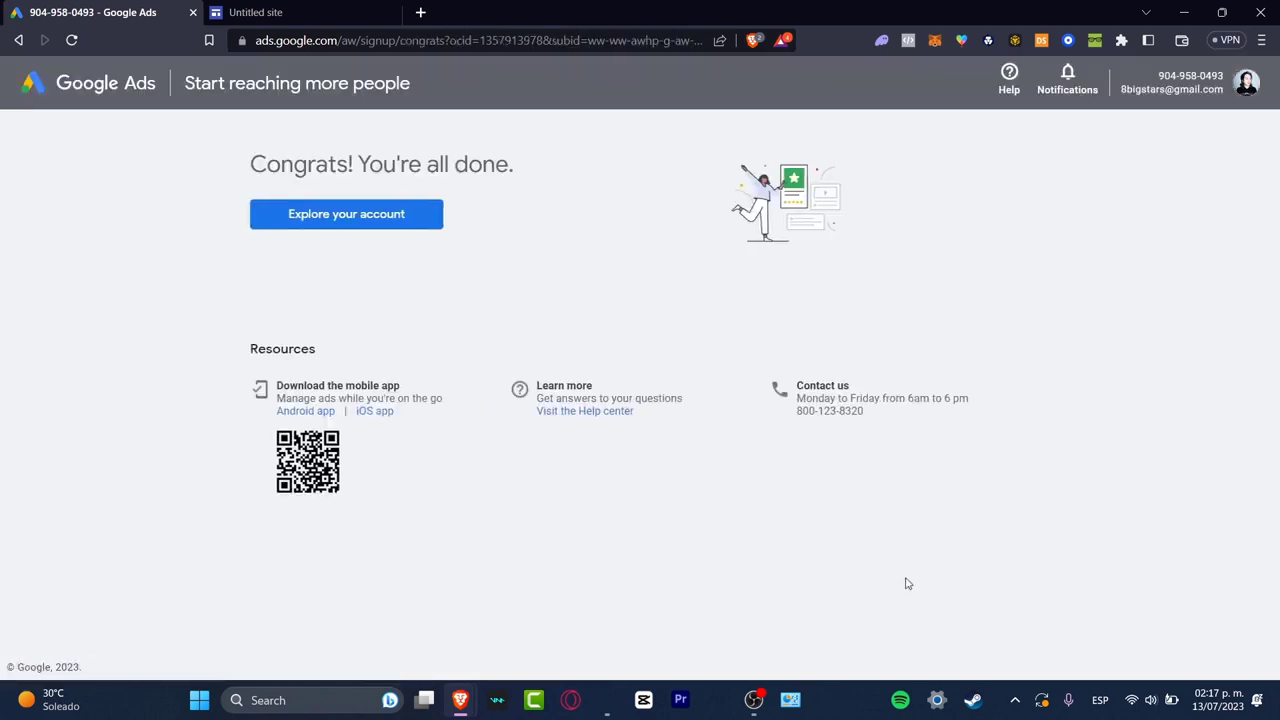
left_click(406, 228)
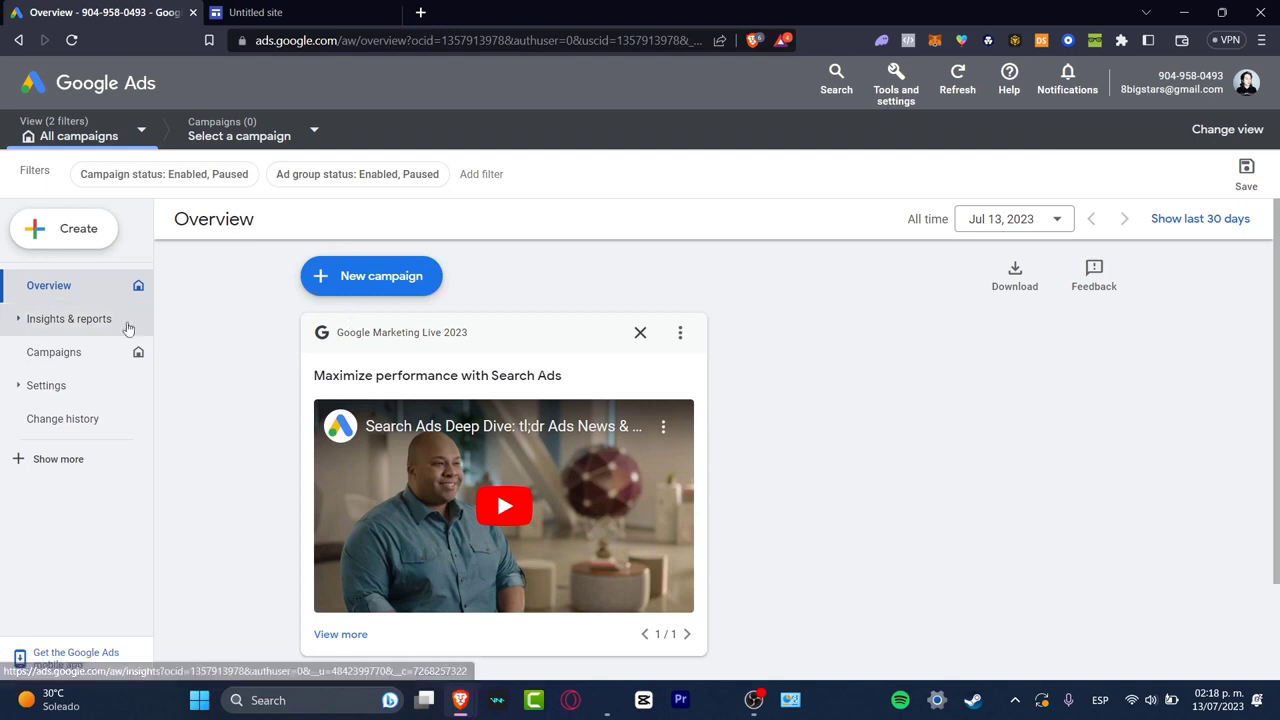
Open the campaign settings and check the campaign selector for existing campaigns
left_click(86, 389)
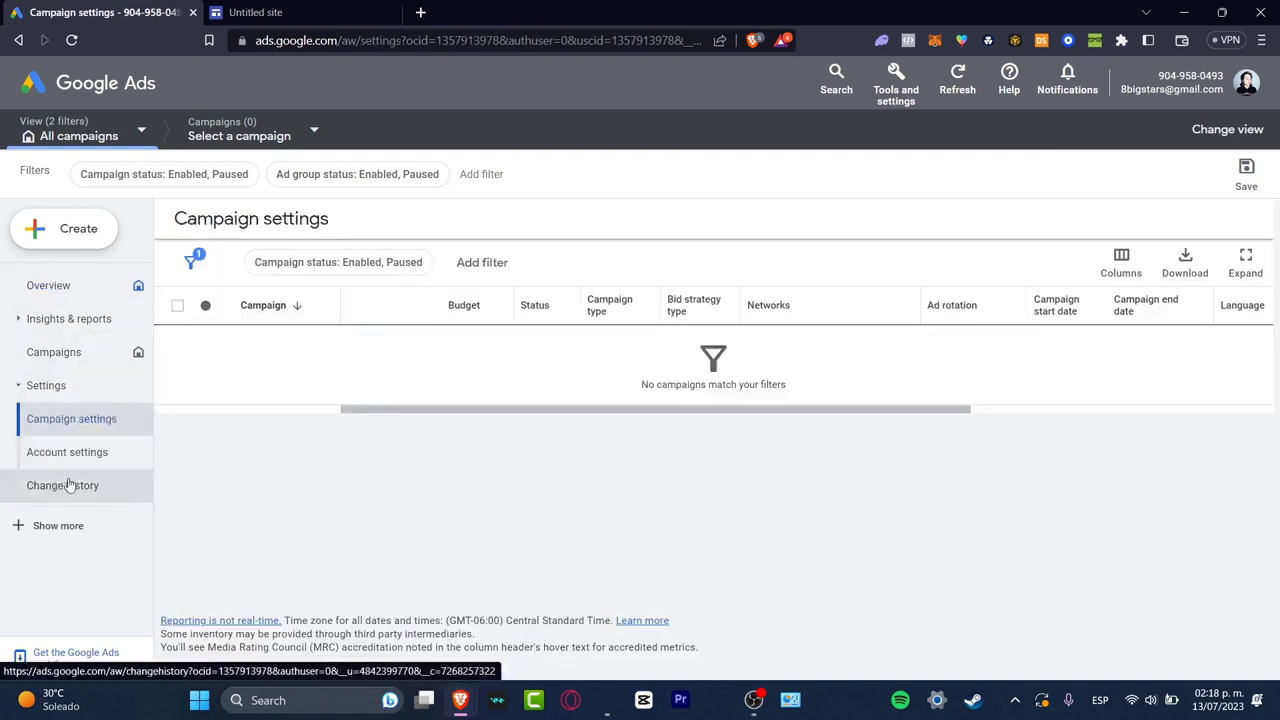
left_click(255, 140)
left_click(253, 141)
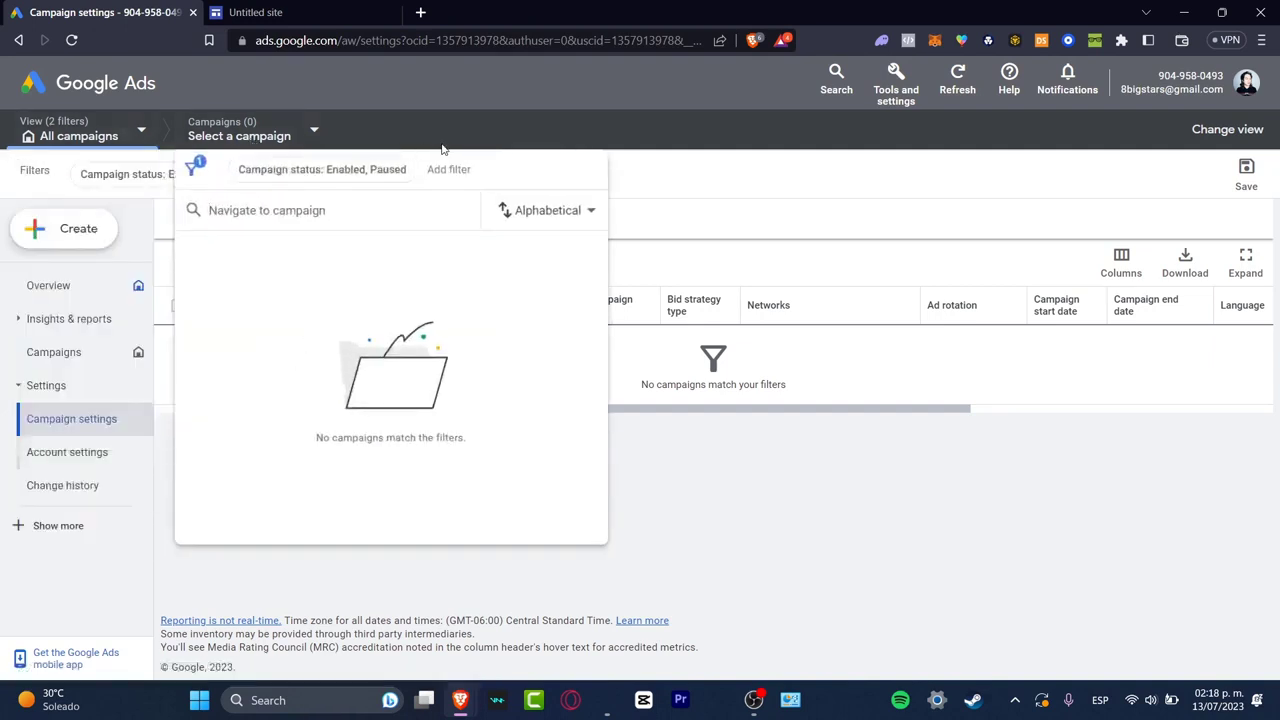
left_click(440, 155)
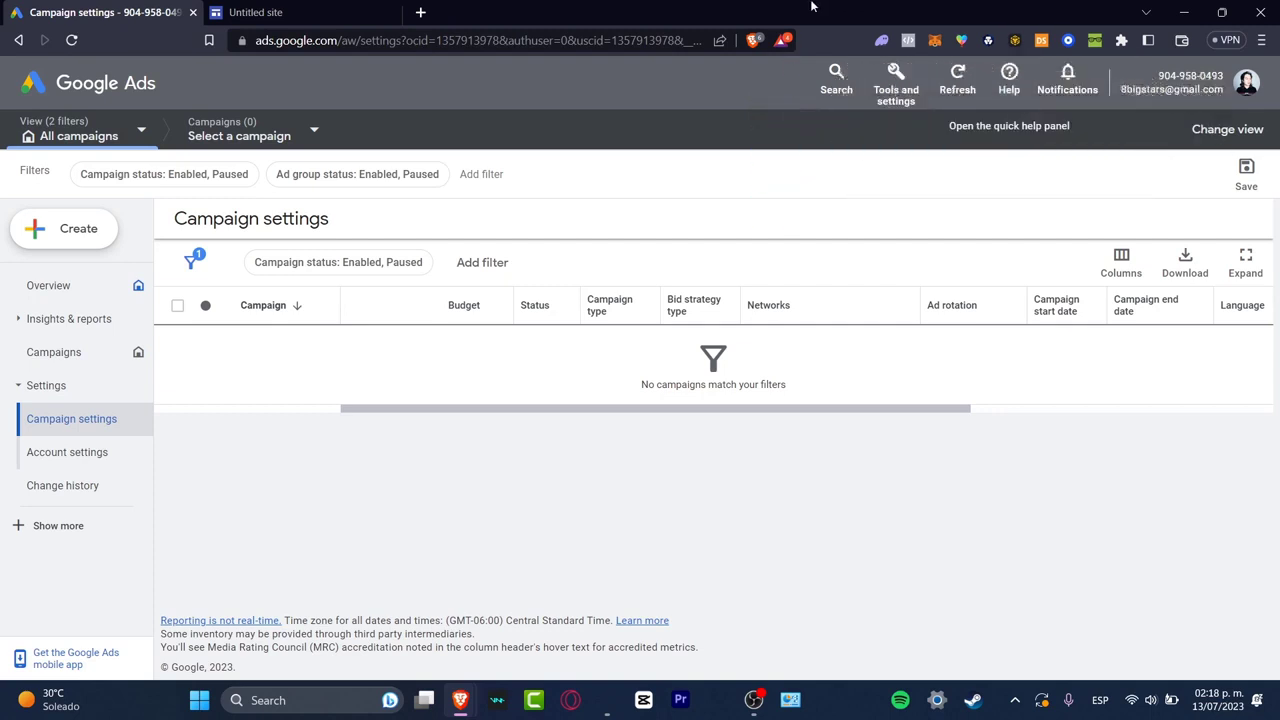
Switch back to the Google Sites editor and go to the Sites home page
left_click(300, 12)
left_click(29, 83)
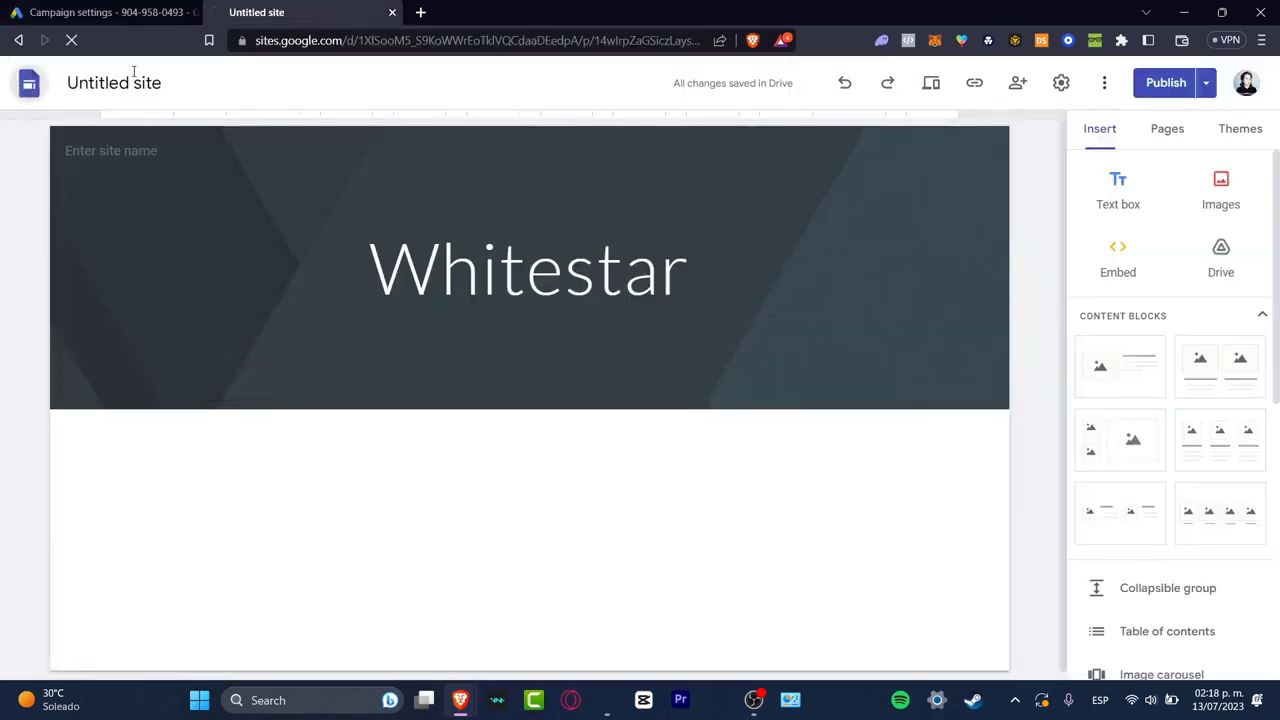